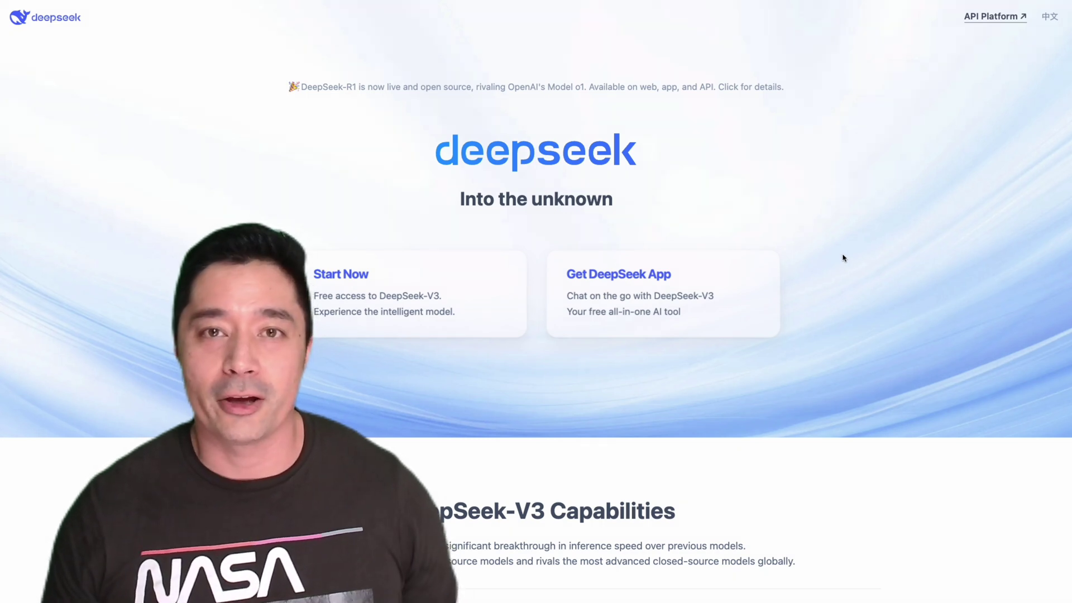
Step: Scroll through the DeepSeek-V3 benchmark comparison table on deepseek.com
scroll(837, 256, down, 20)
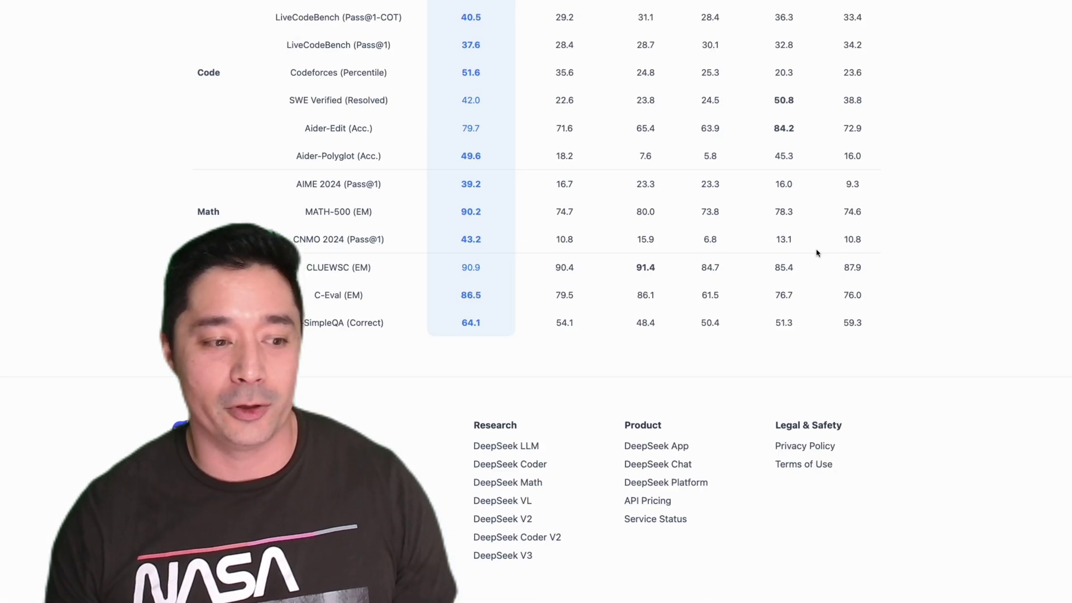
scroll(818, 252, up, 7)
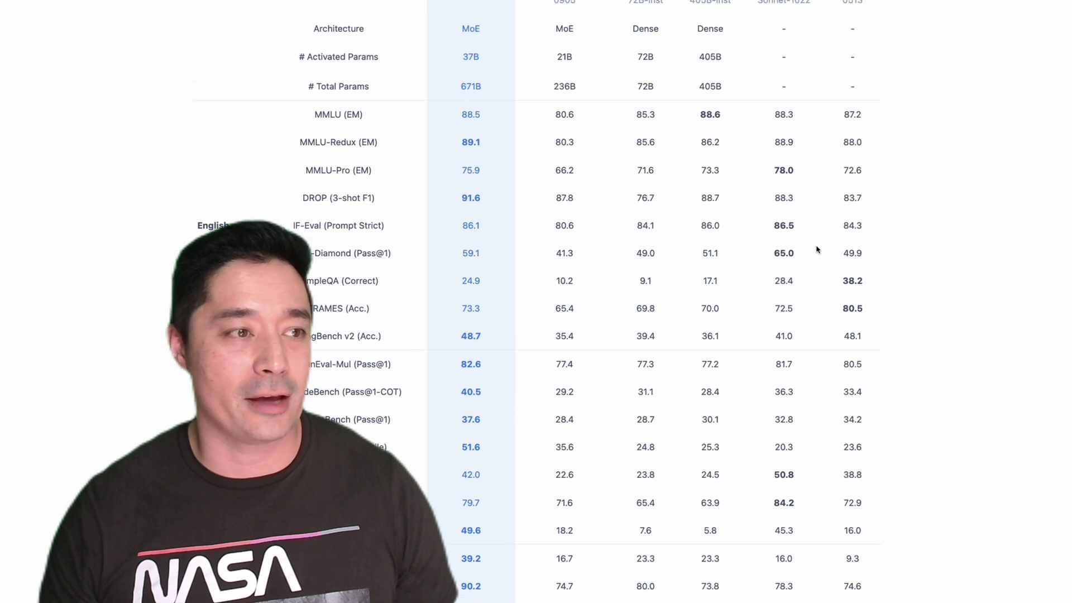
scroll(818, 249, up, 1)
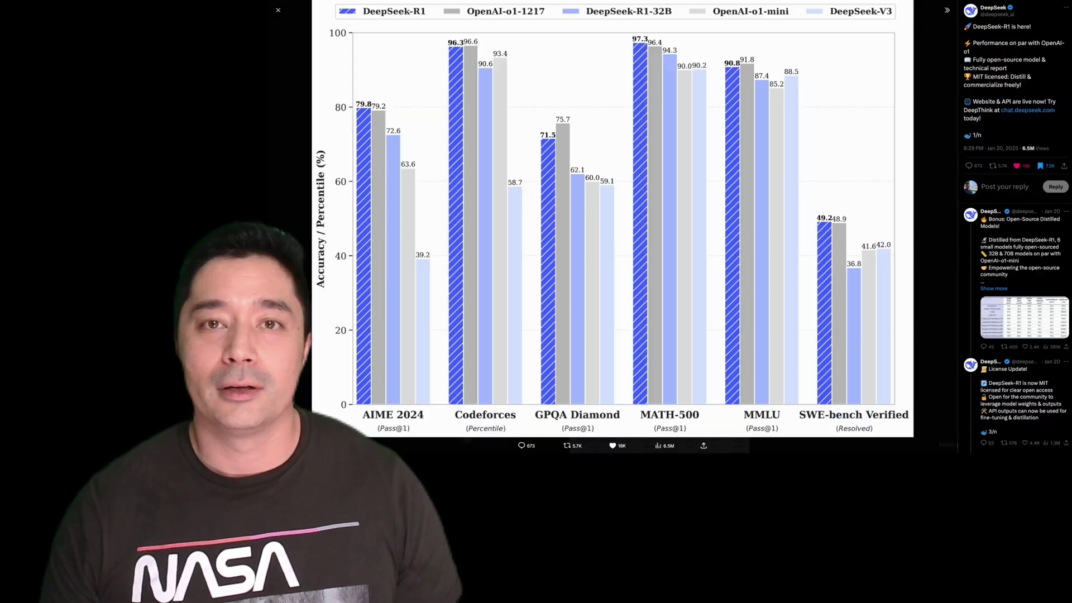
Step: Move from the DeepSeek-R1 thread on X to the Open WebUI Quick Start docs
mouse_move(965, 16)
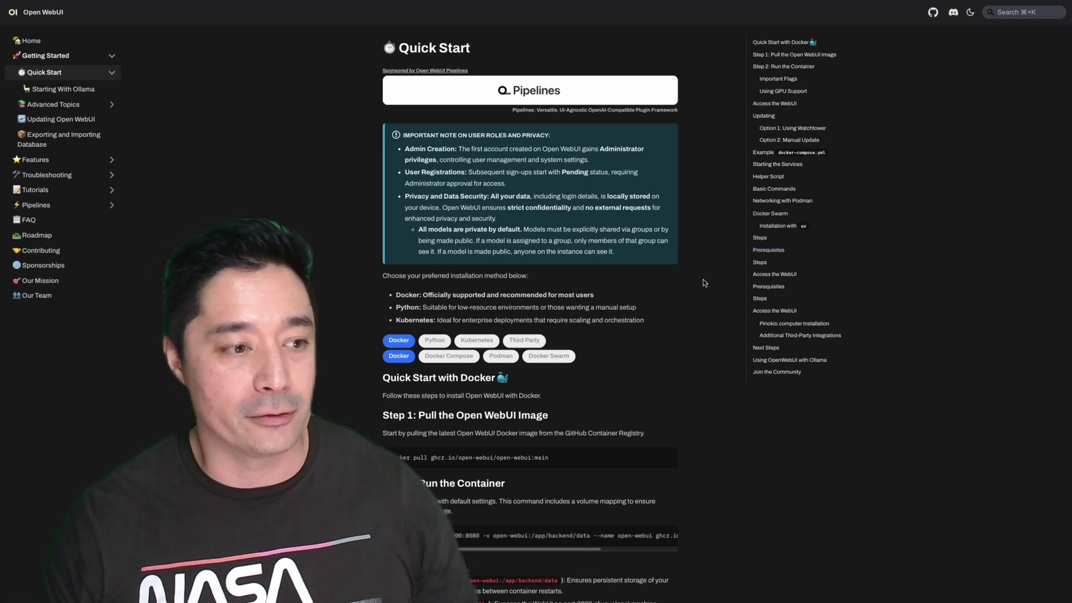
Step: Review the Docker quick-start steps and place Docker Desktop's Containers list over the docs
scroll(704, 279, down, 2)
scroll(706, 281, down, 1)
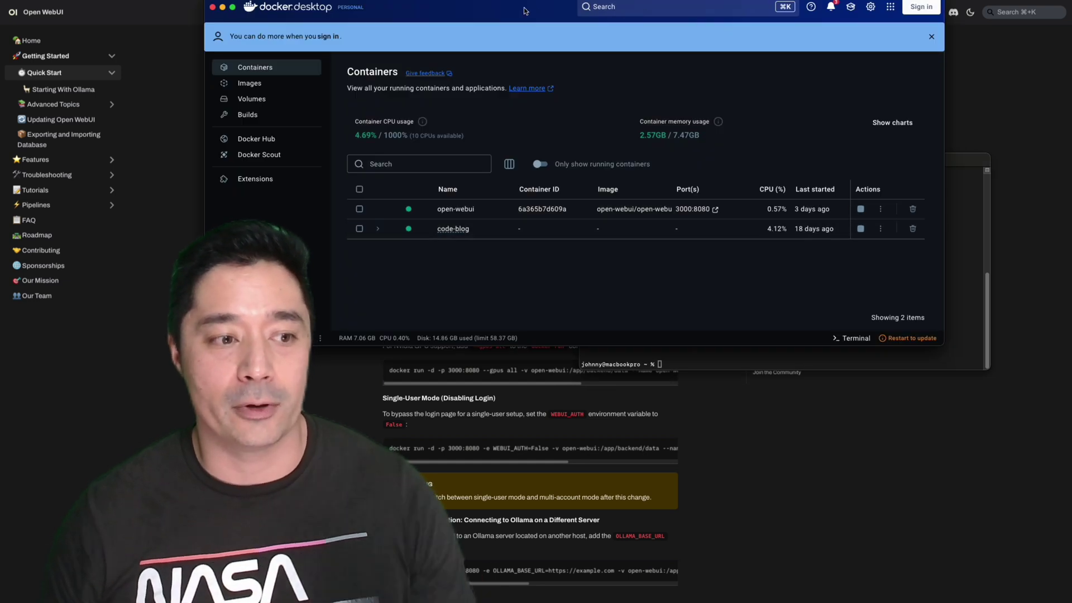
drag(535, 9, 630, 50)
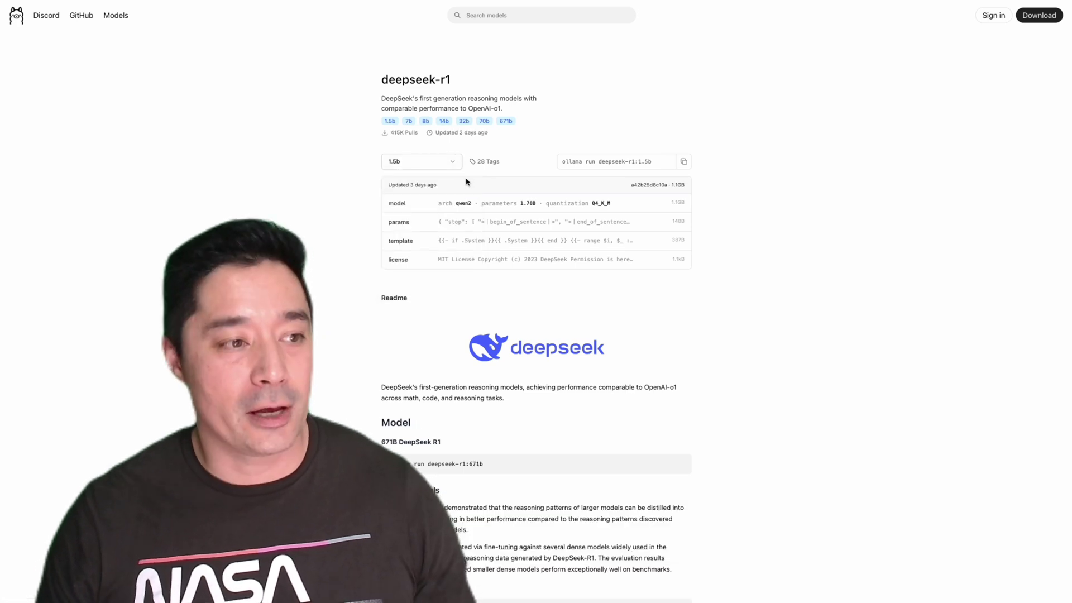
Step: Copy the 'ollama run deepseek-r1:1.5b' command and bring up Terminal
click(684, 162)
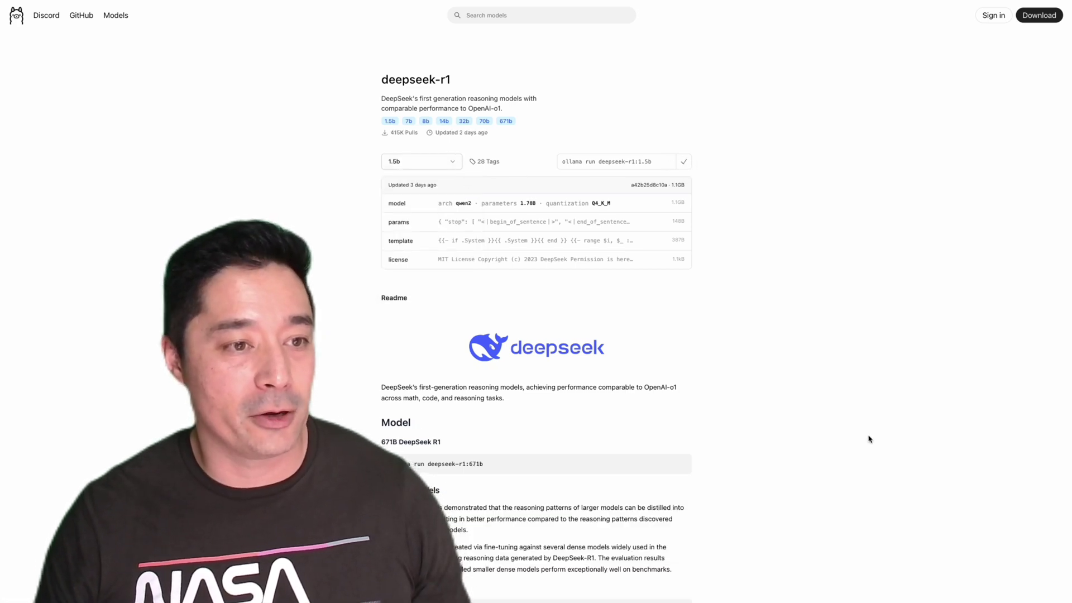
key(super+Tab)
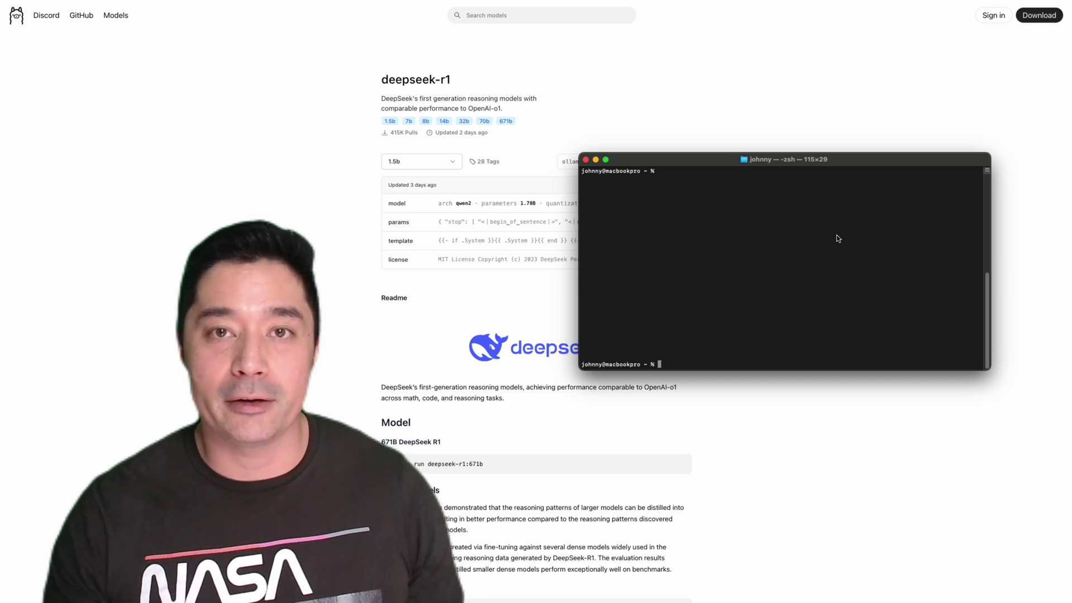
Step: Run 'ollama run deepseek-r1:1.5b' and greet the model with 'hello !'
key(super+v)
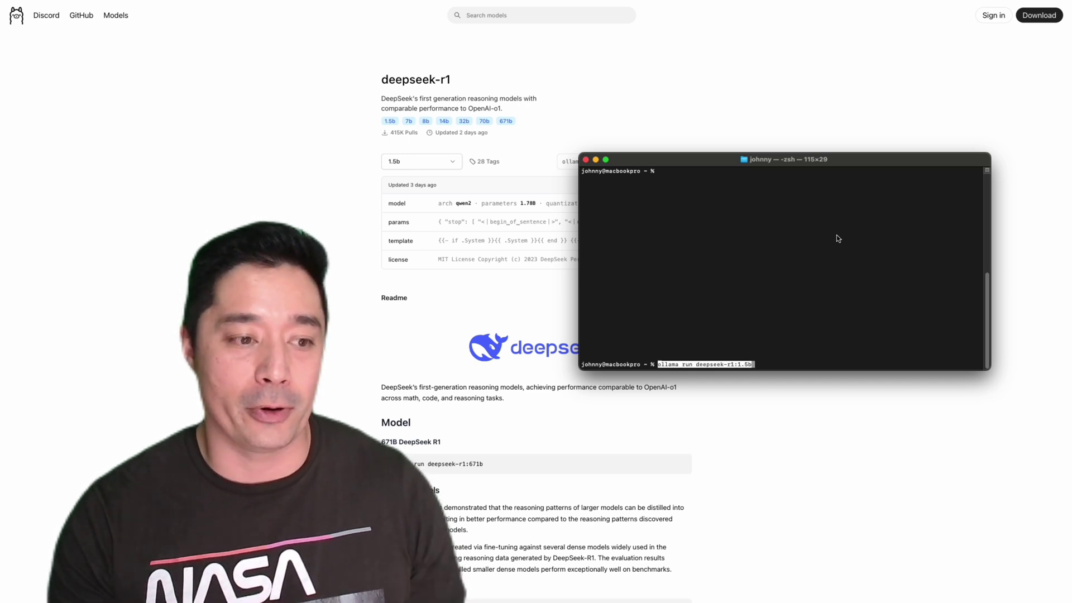
key(Return)
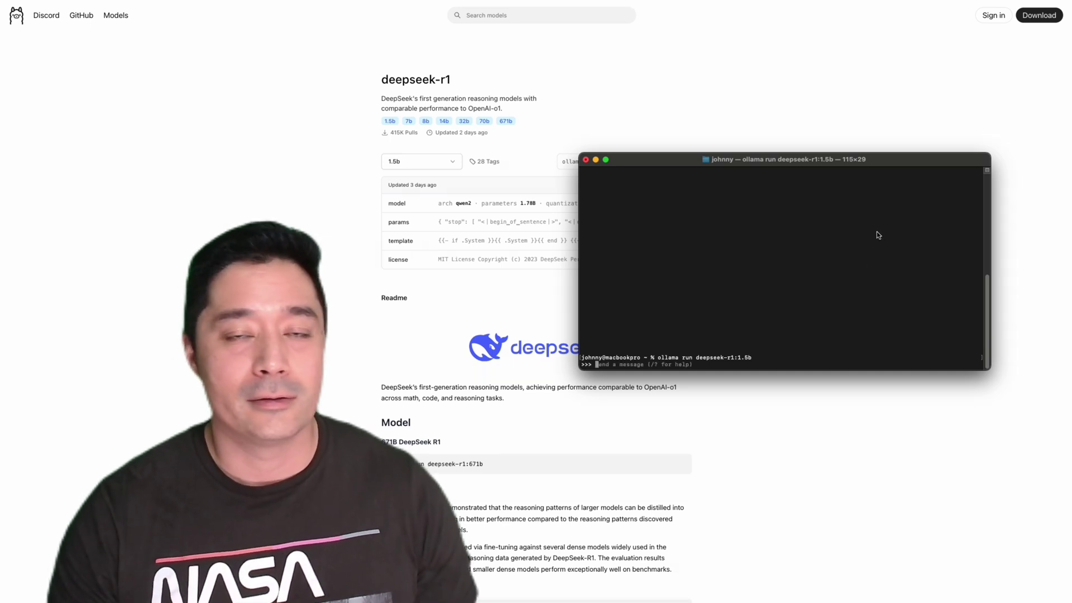
text(hello )
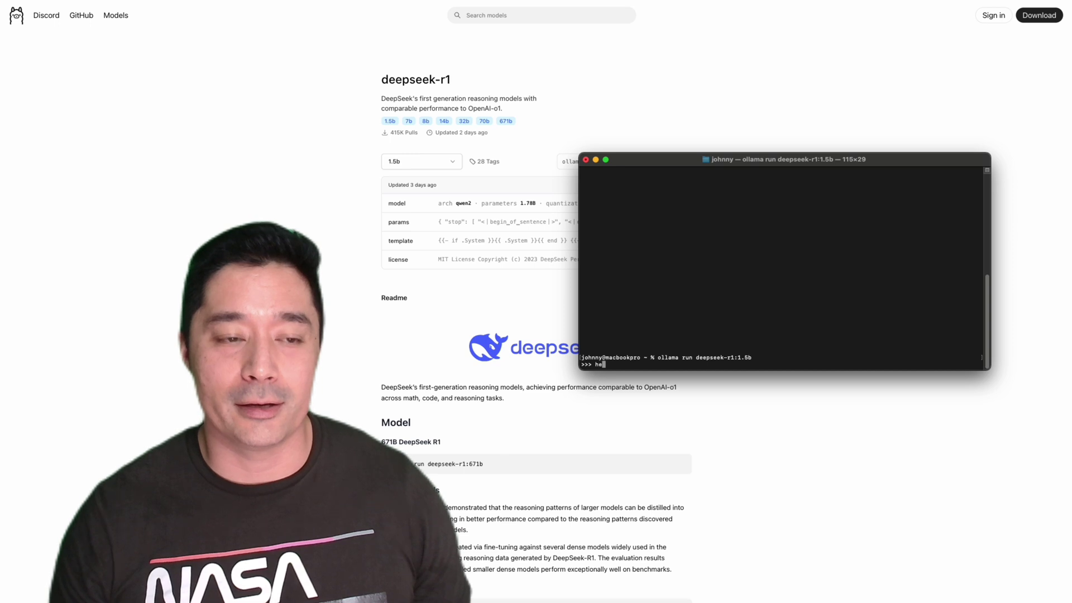
text(!)
key(Return)
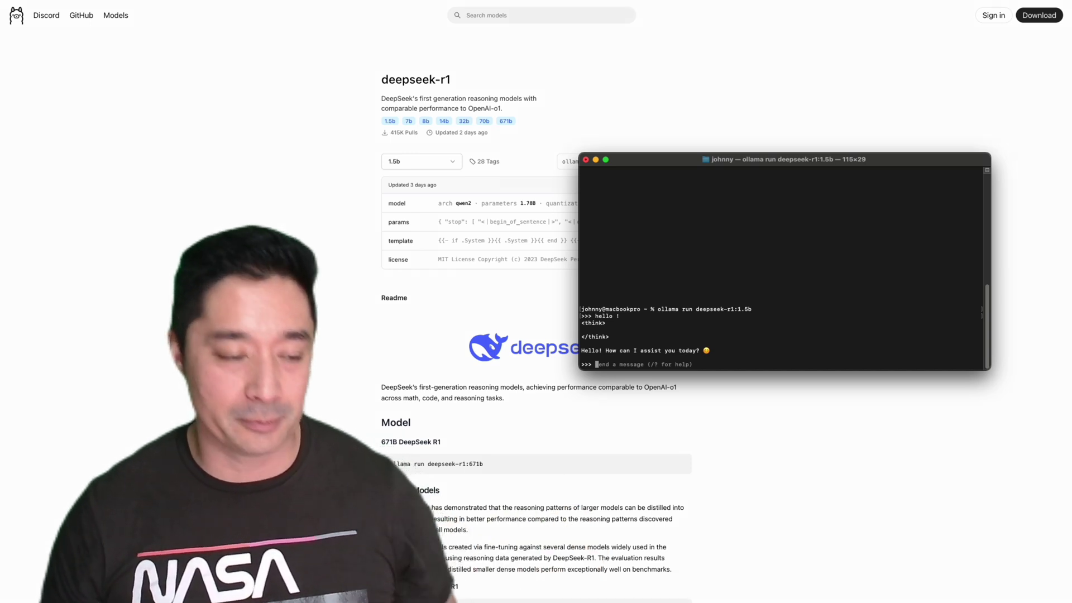
Step: Ask the model 'tell me what is better between chatgpt, o1, deepseek and sonnet 3.5'
text(telle)
key(BackSpace)
text(me what is better )
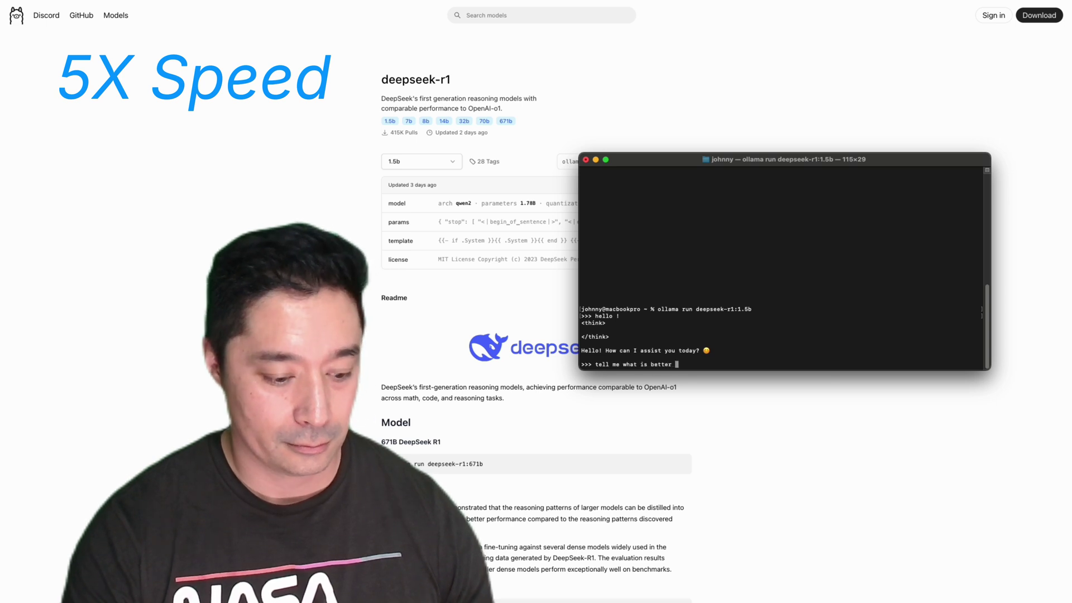
text(between chatgpt, o1, deepseek and sonnet 3.5)
key(Return)
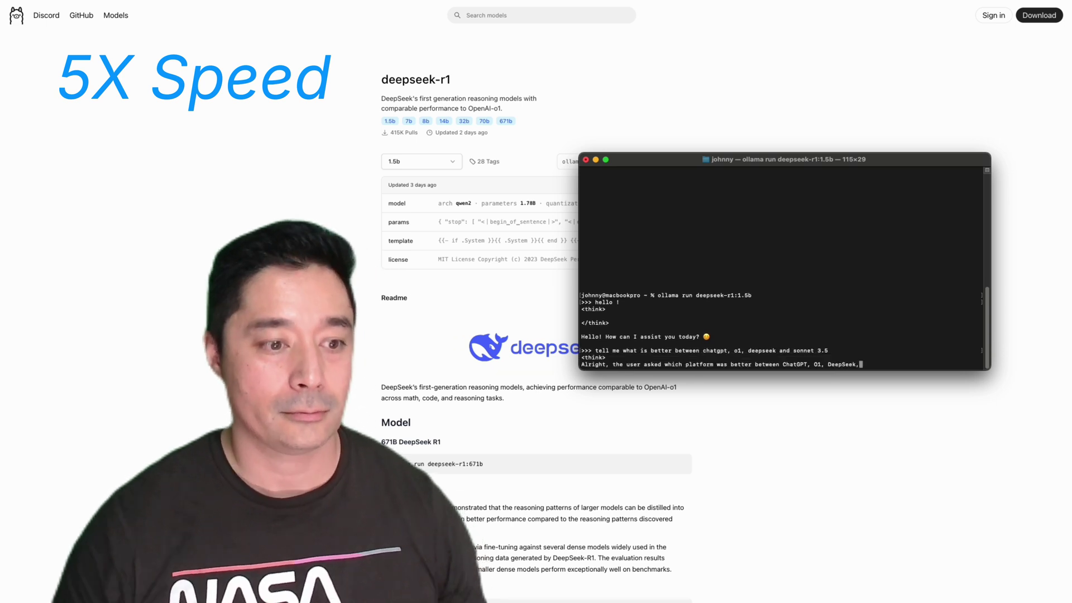
Step: Enlarge the terminal and highlight the model's think block, then its final answer
drag(579, 152, 419, 0)
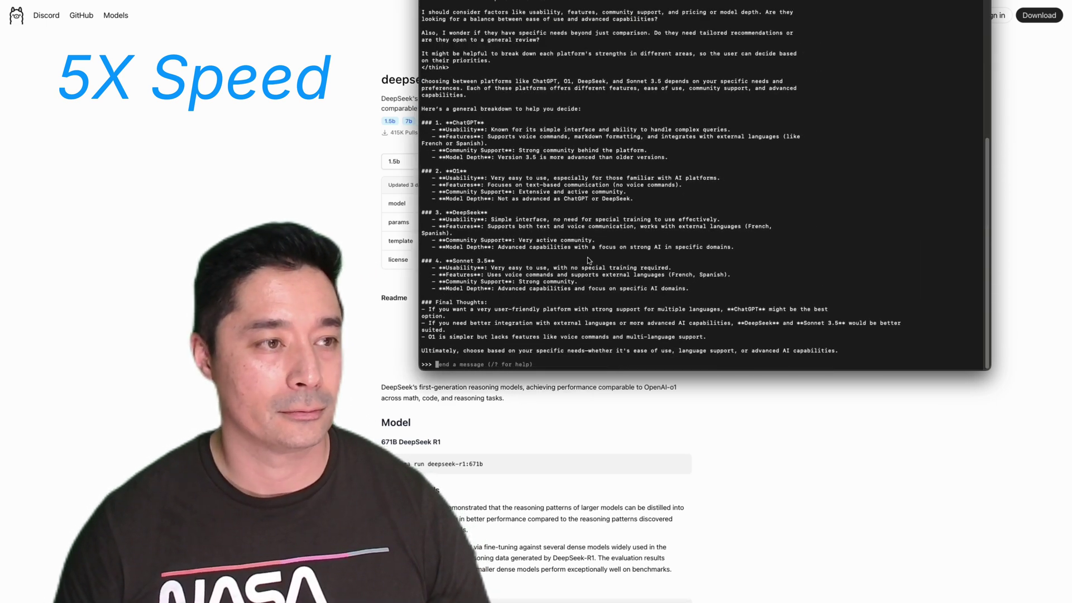
drag(991, 369, 1055, 472)
drag(422, 74, 1048, 172)
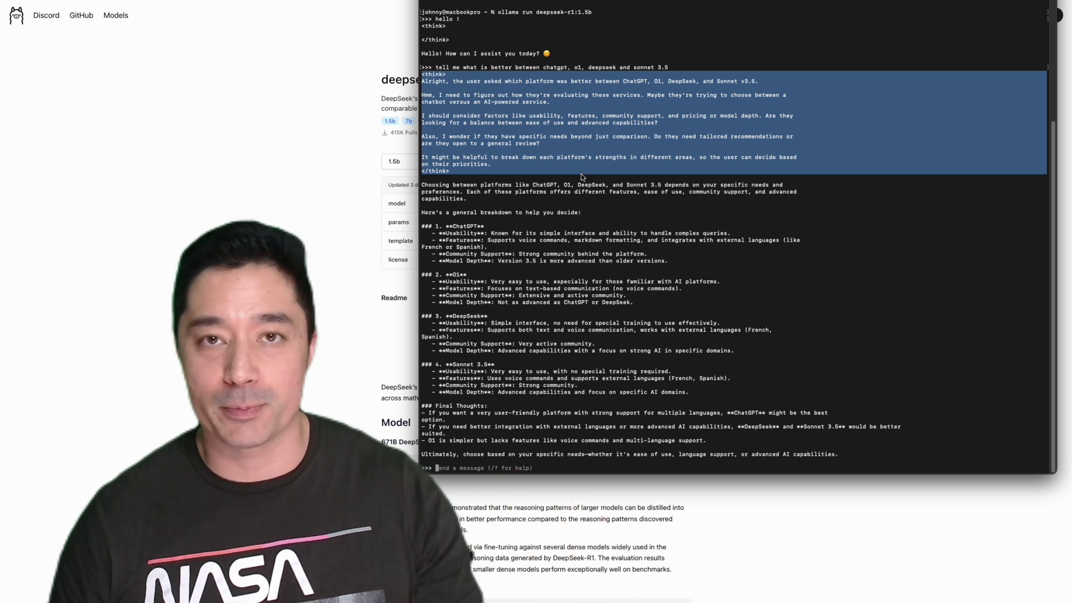
click(541, 197)
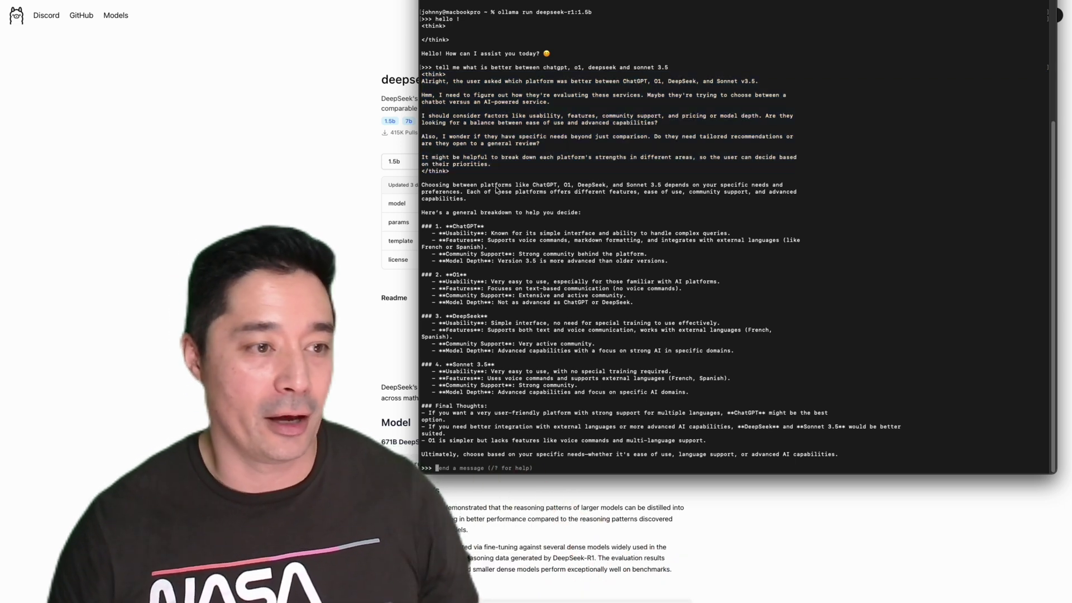
drag(423, 187, 865, 460)
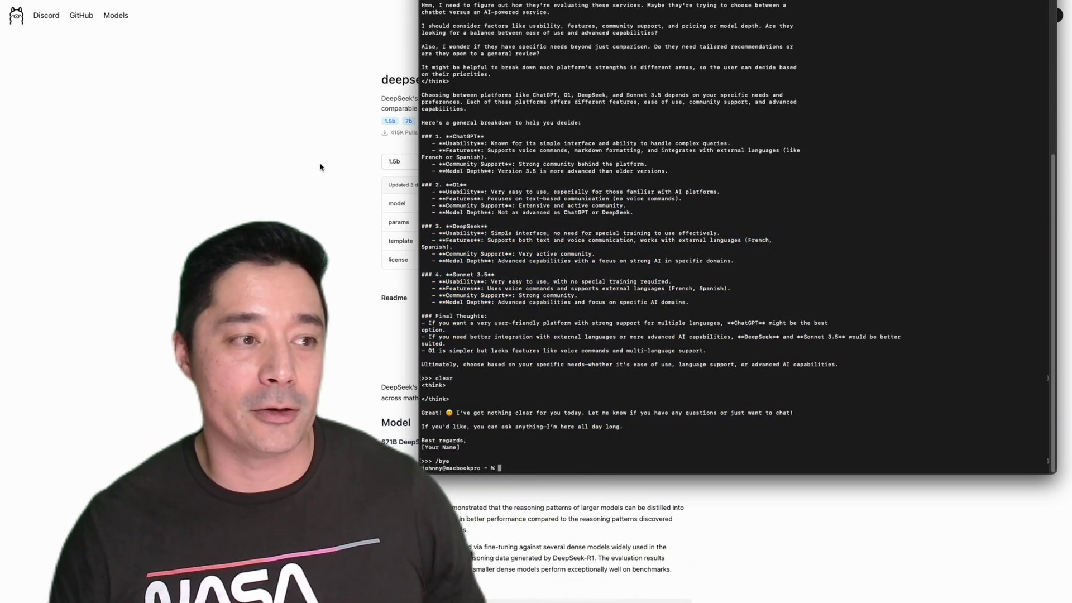
Step: Choose 70b in the deepseek-r1 size list and copy 'ollama run deepseek-r1:70b'
click(323, 164)
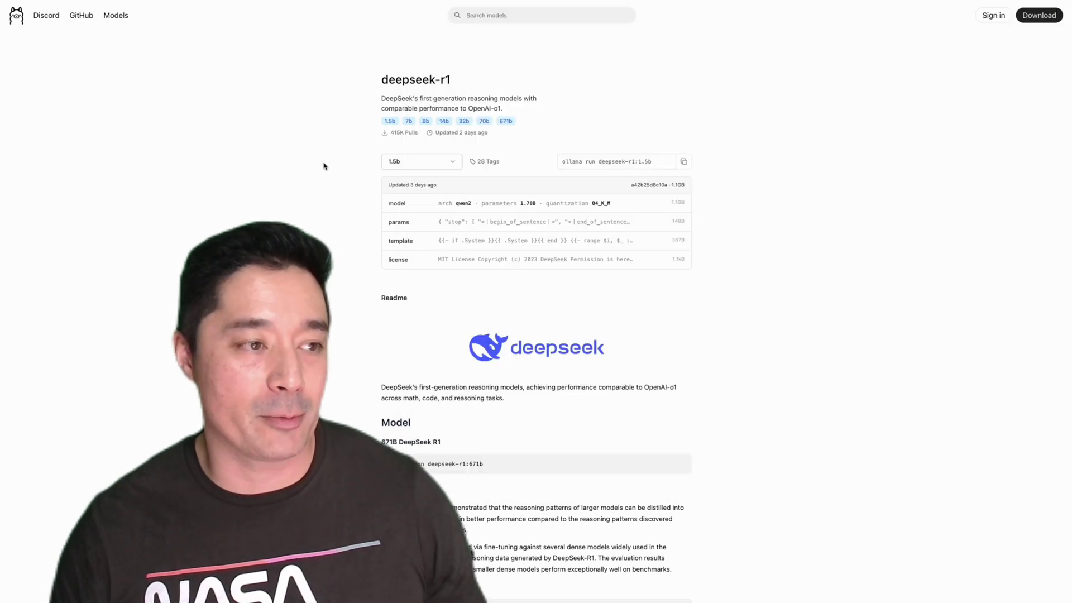
click(451, 164)
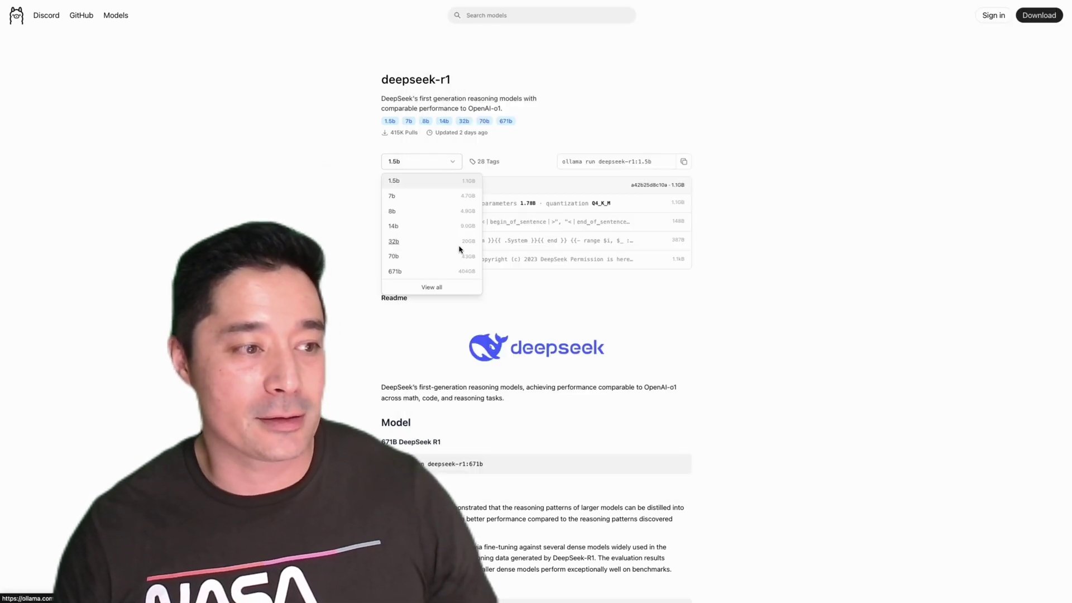
click(393, 258)
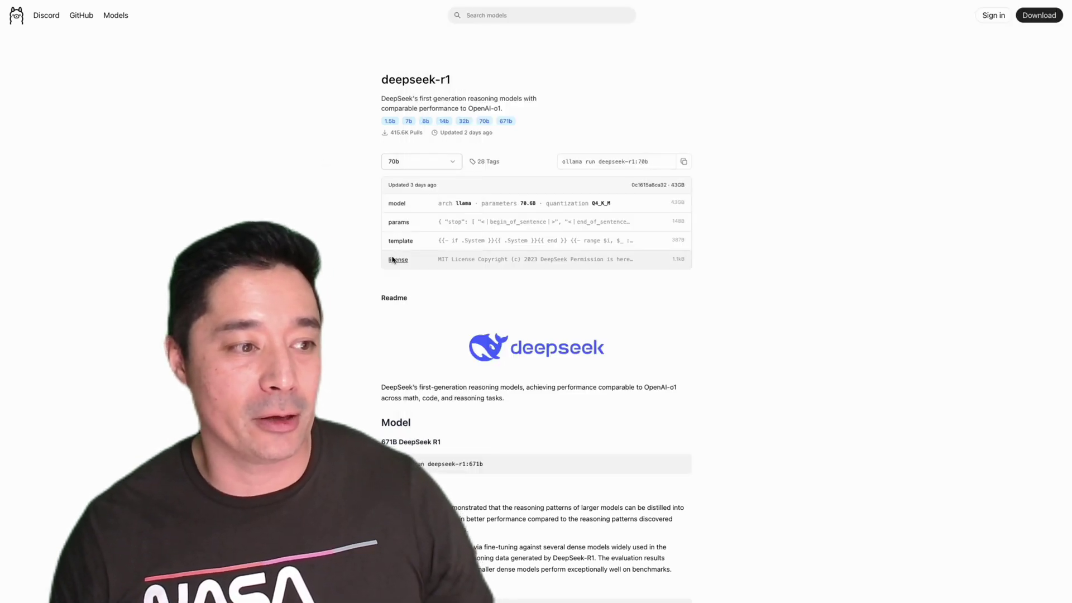
click(684, 162)
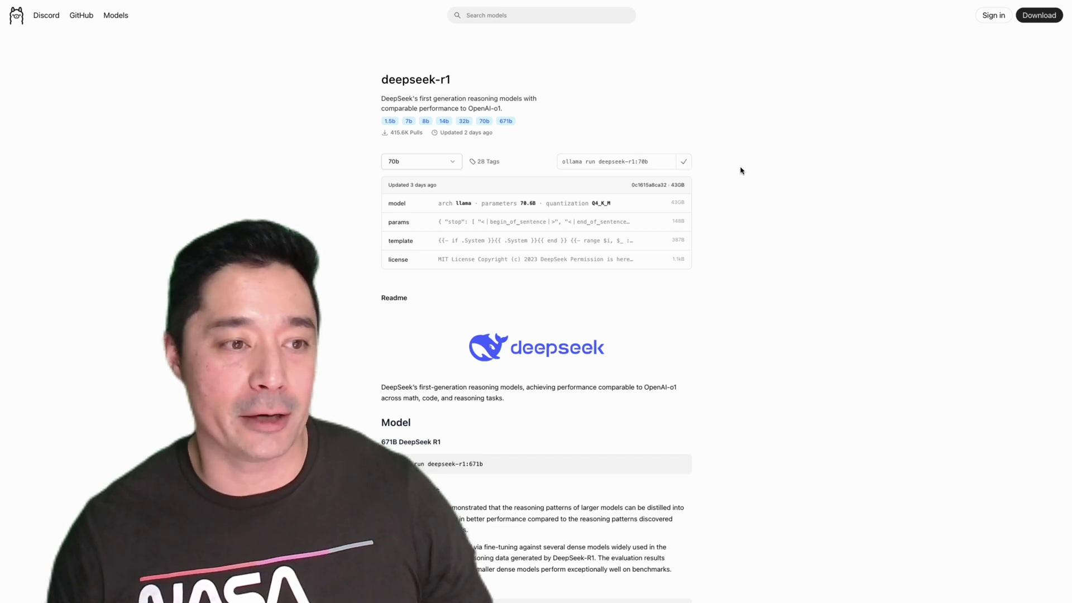
Step: Clear the terminal, run deepseek-r1:70b, and ask it 'tell me a complex math problem'
key(super+Tab)
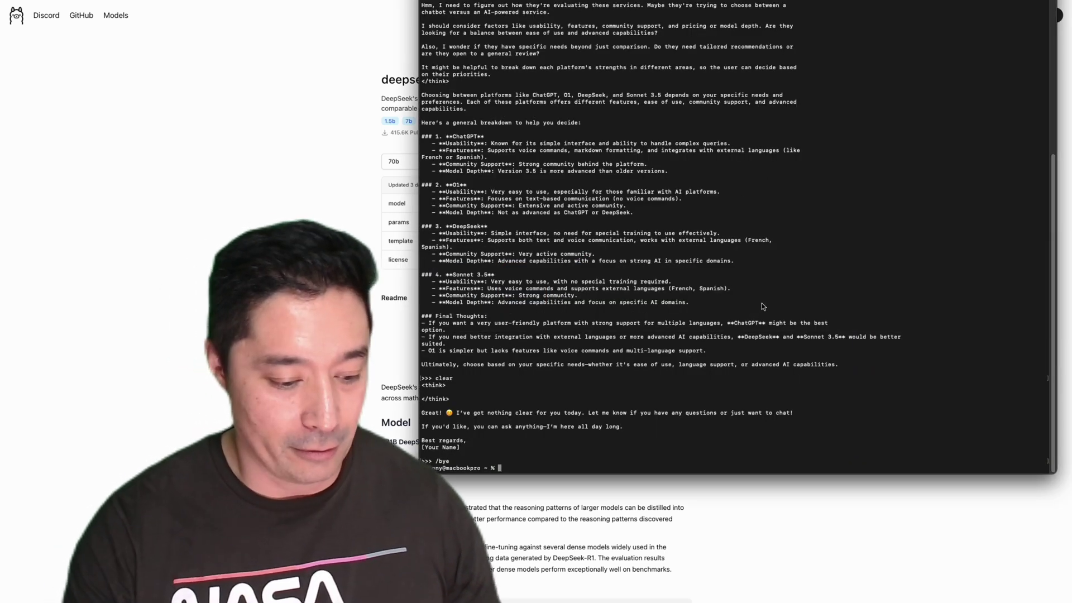
text(cle)
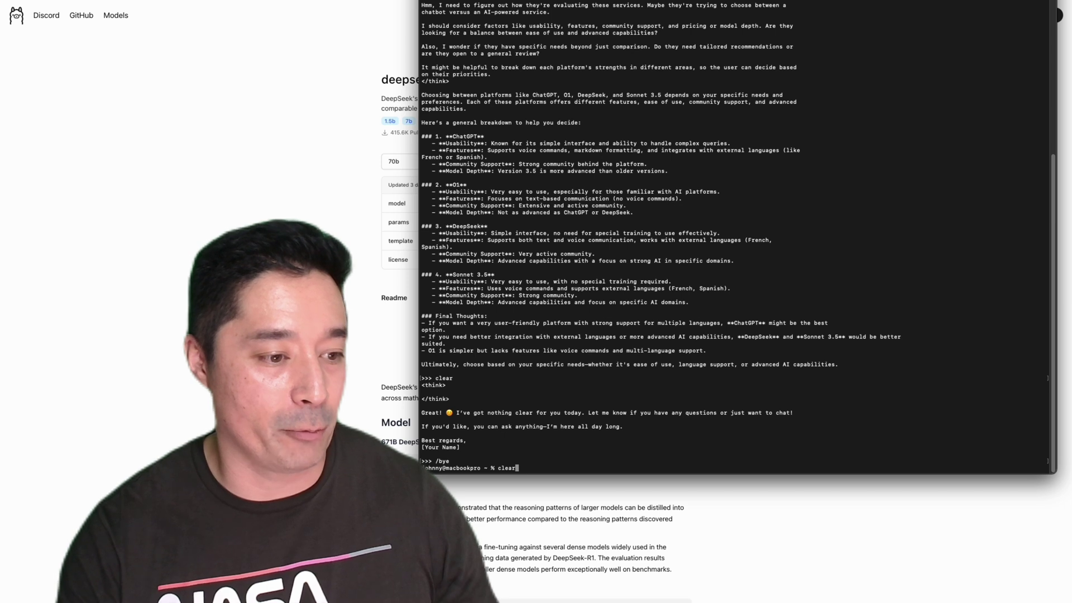
text(ar)
key(Return)
key(super+v)
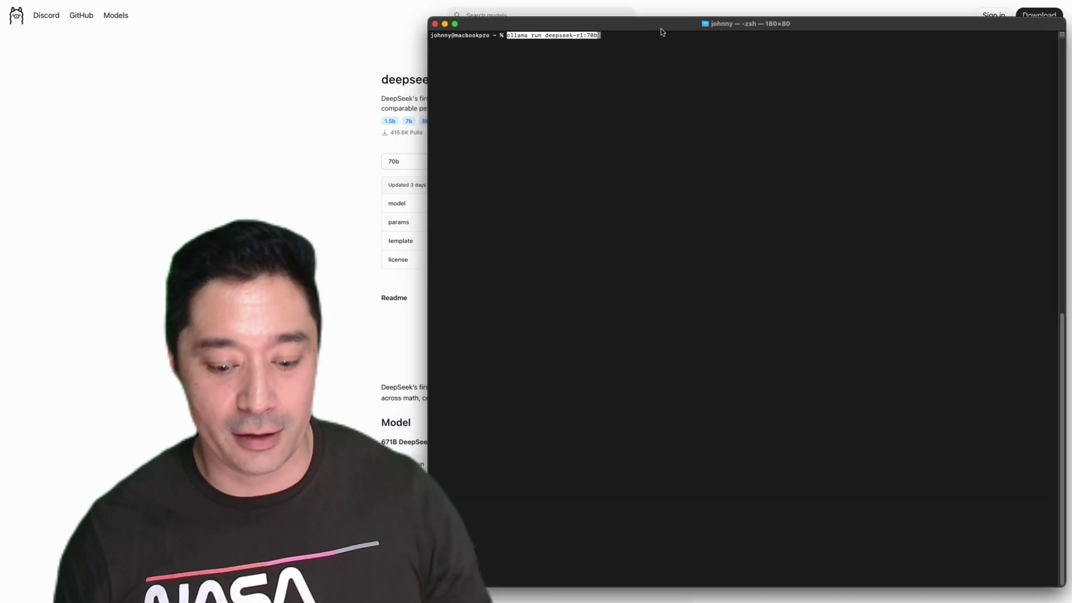
key(Return)
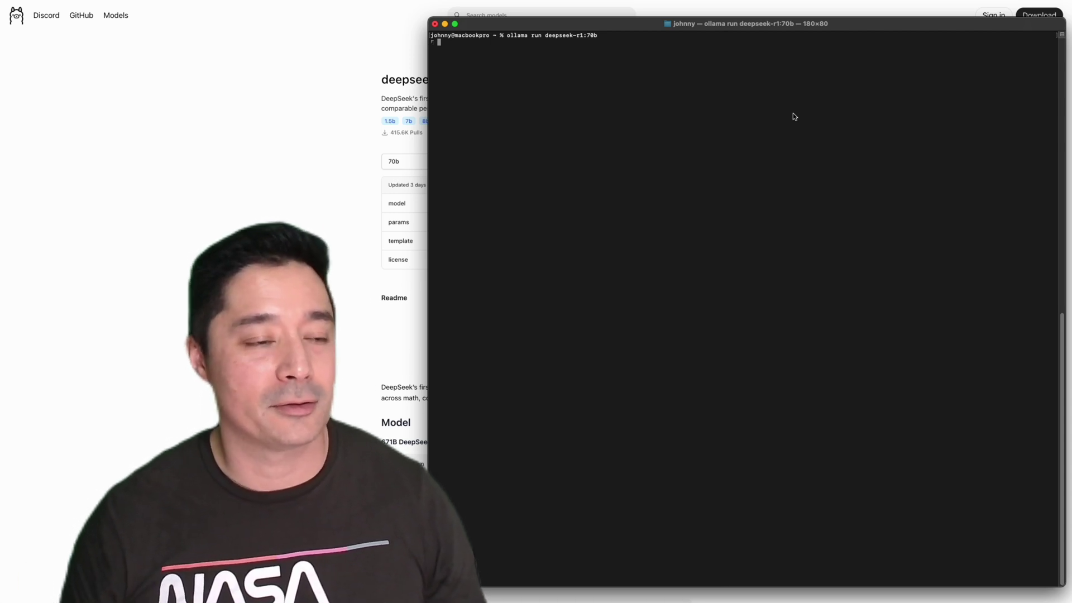
text(tell me a complex math problem)
key(Return)
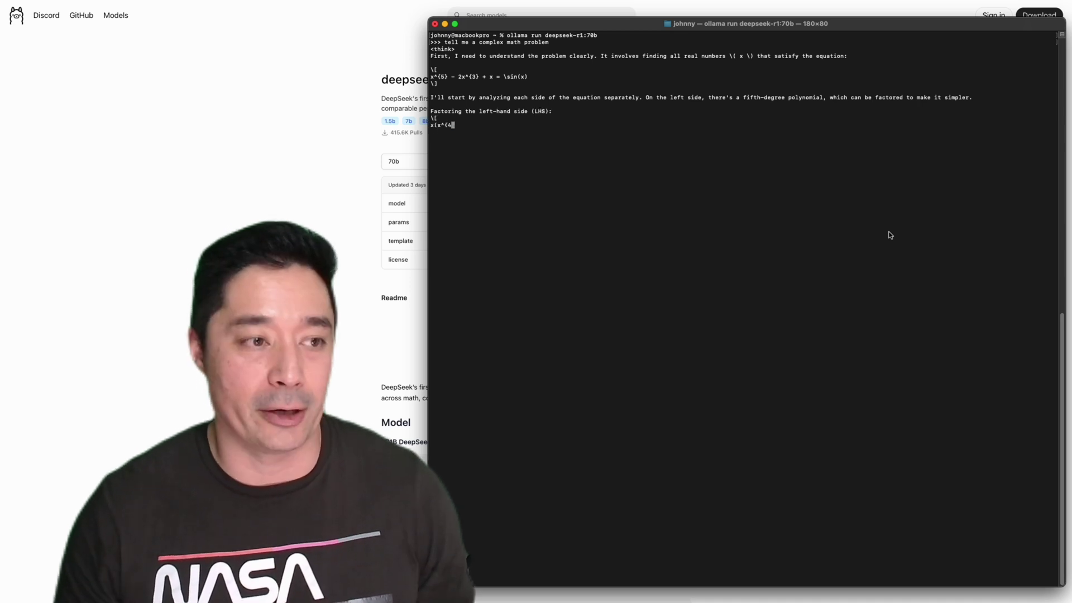
Step: Copy the equation x^(5) - 2x^(3) + x = \sin(x) from the 70b model's answer
triple_click(734, 79)
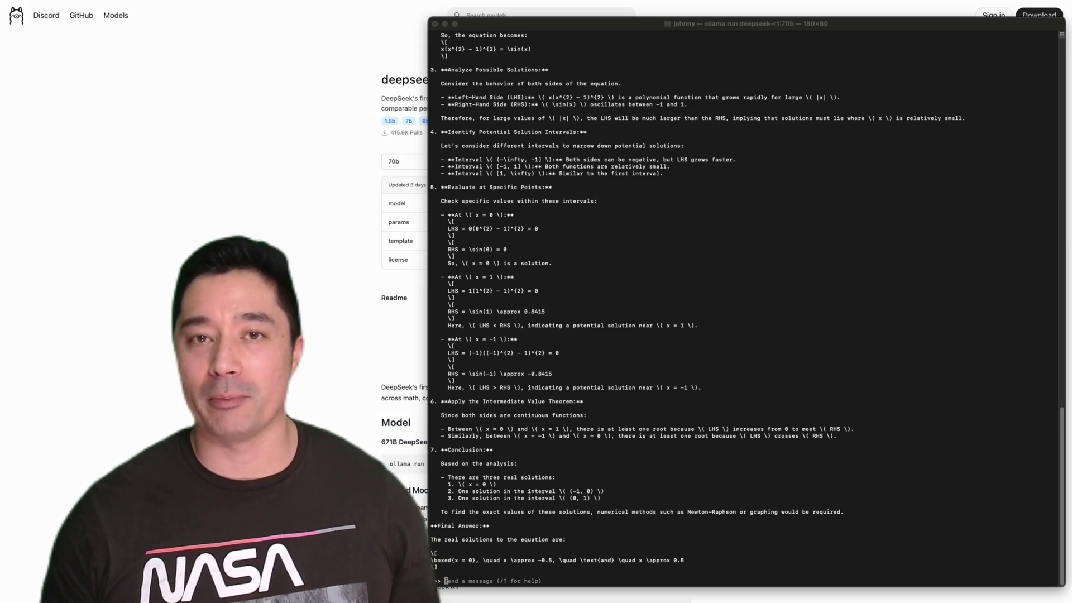
scroll(805, 170, up, 15)
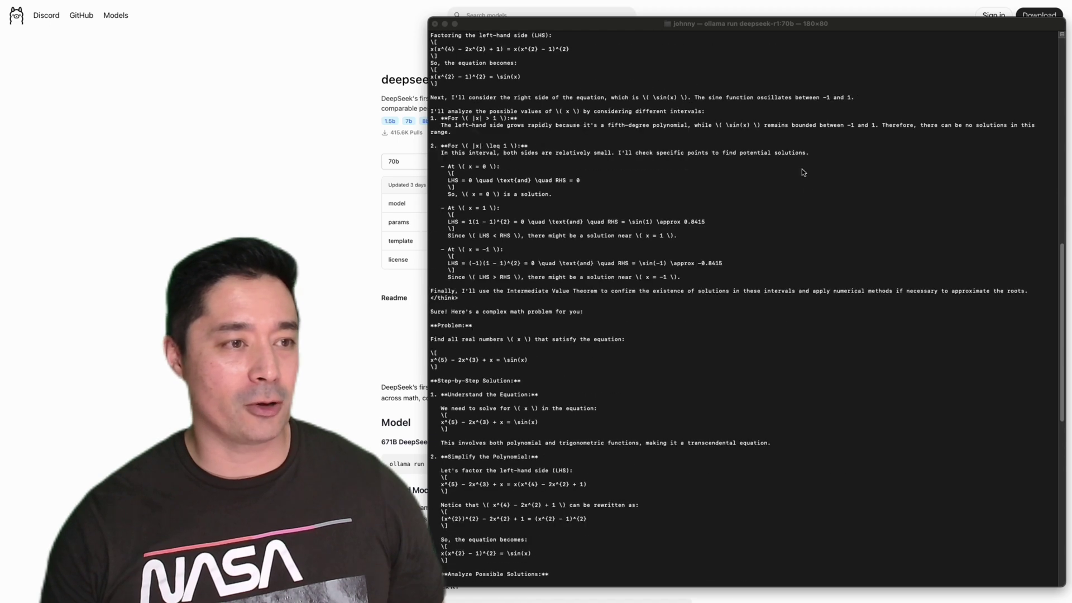
scroll(804, 172, up, 18)
scroll(816, 193, down, 6)
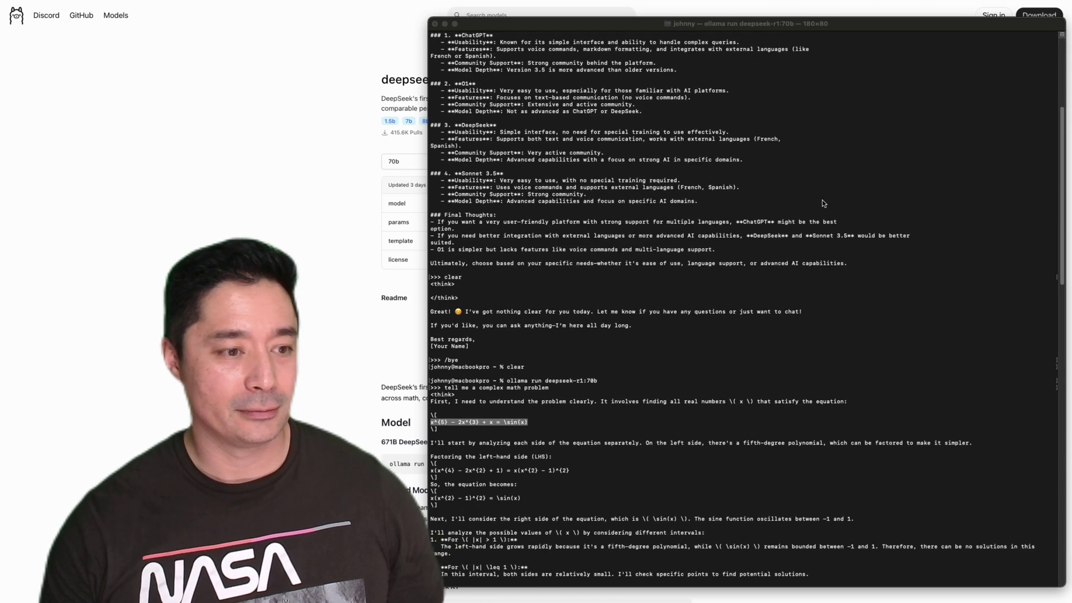
click(556, 423)
drag(561, 423, 431, 425)
right_click(455, 428)
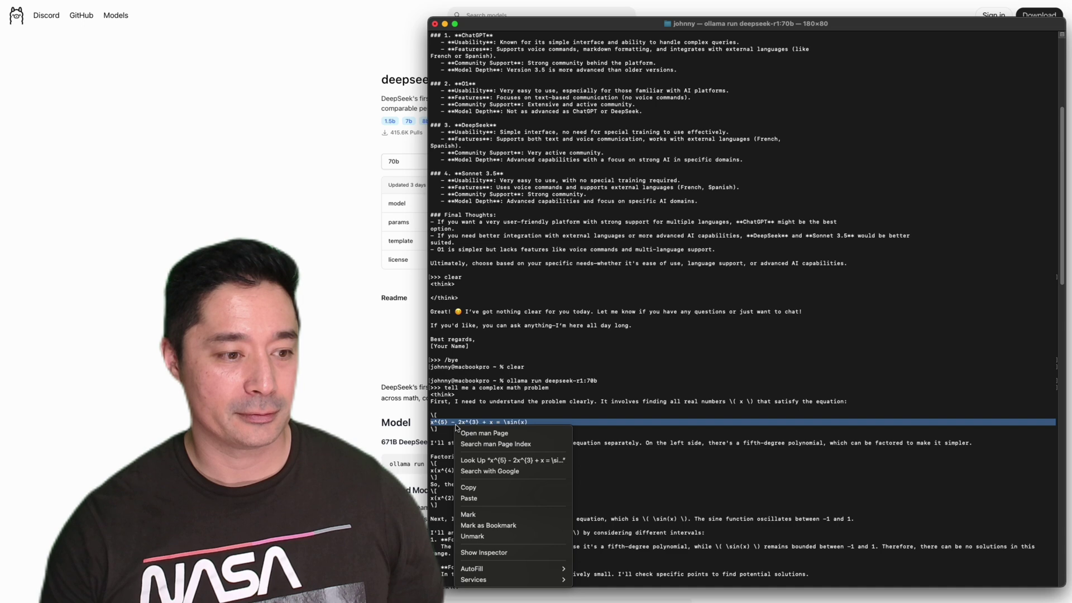
click(503, 487)
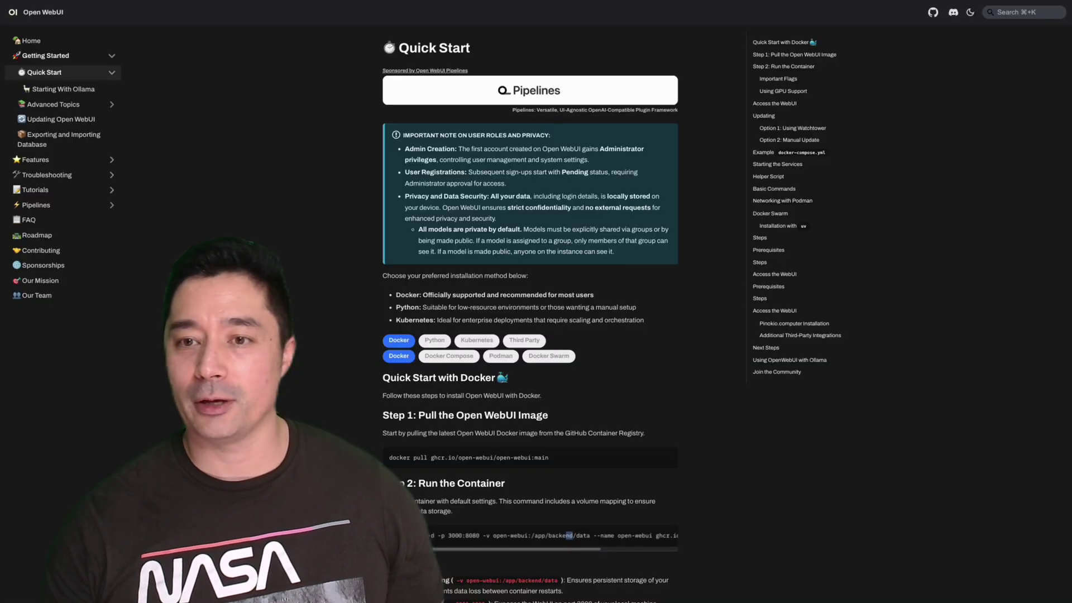
Step: In Open WebUI, send deepseek-r1:8b 'hey solve this:' followed by the pasted equation
key(super+Tab)
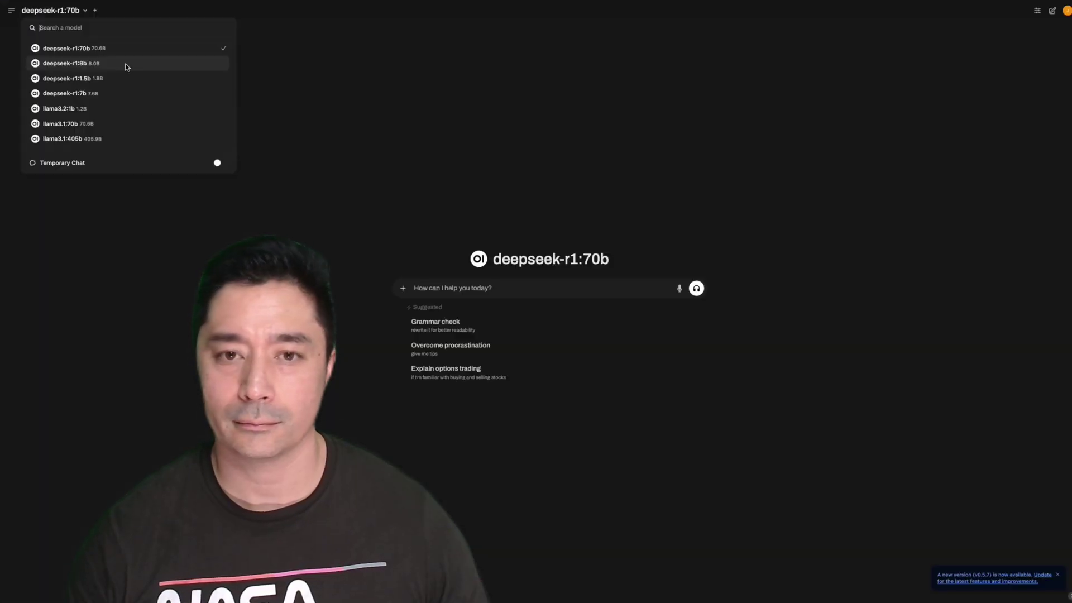
click(127, 67)
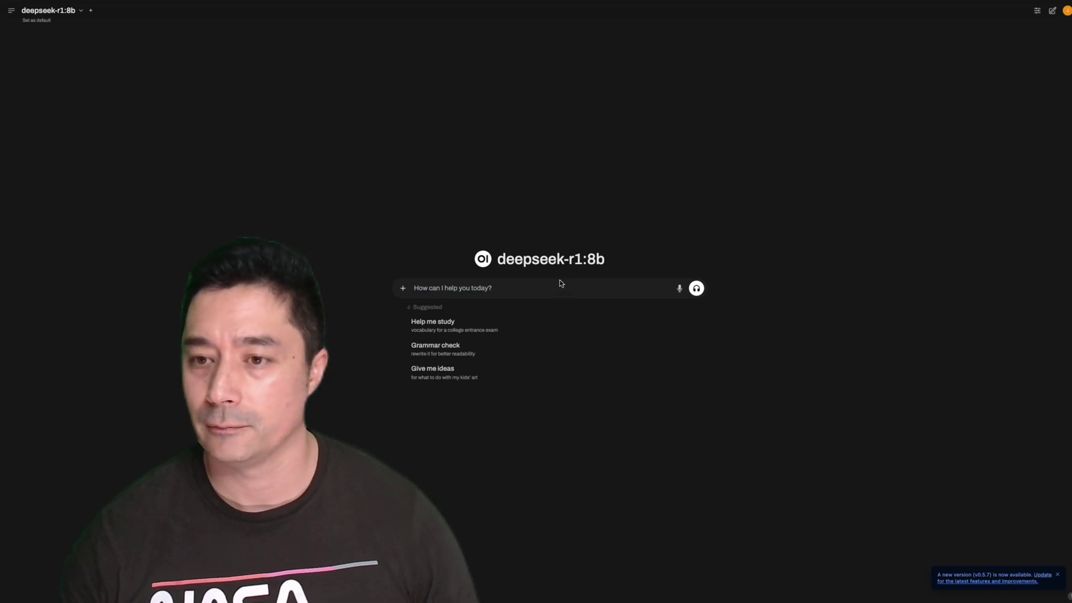
text(hey solve)
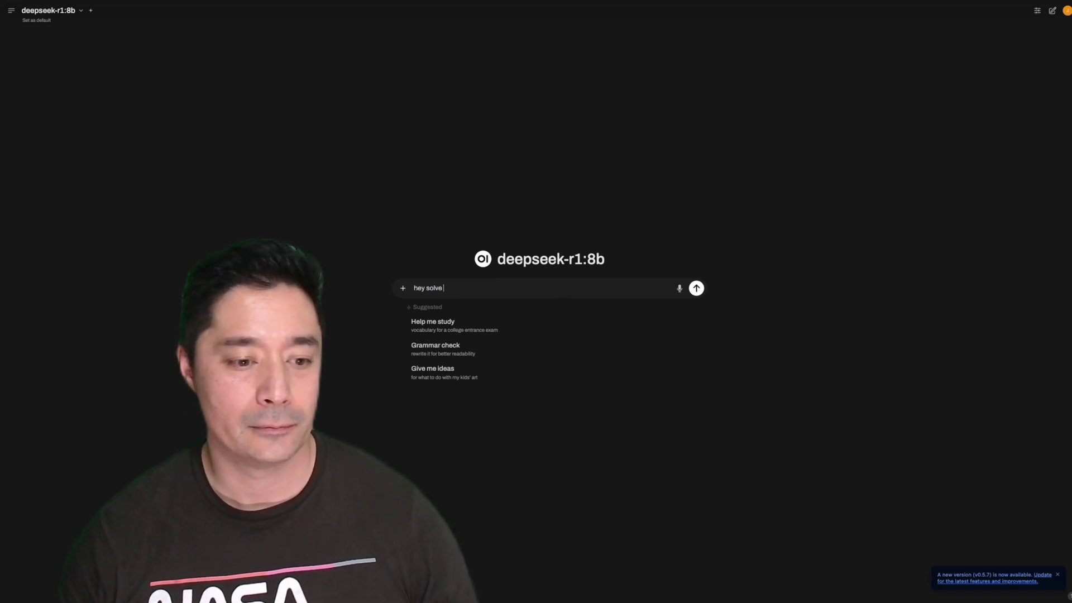
text( this:)
key(ctrl+v)
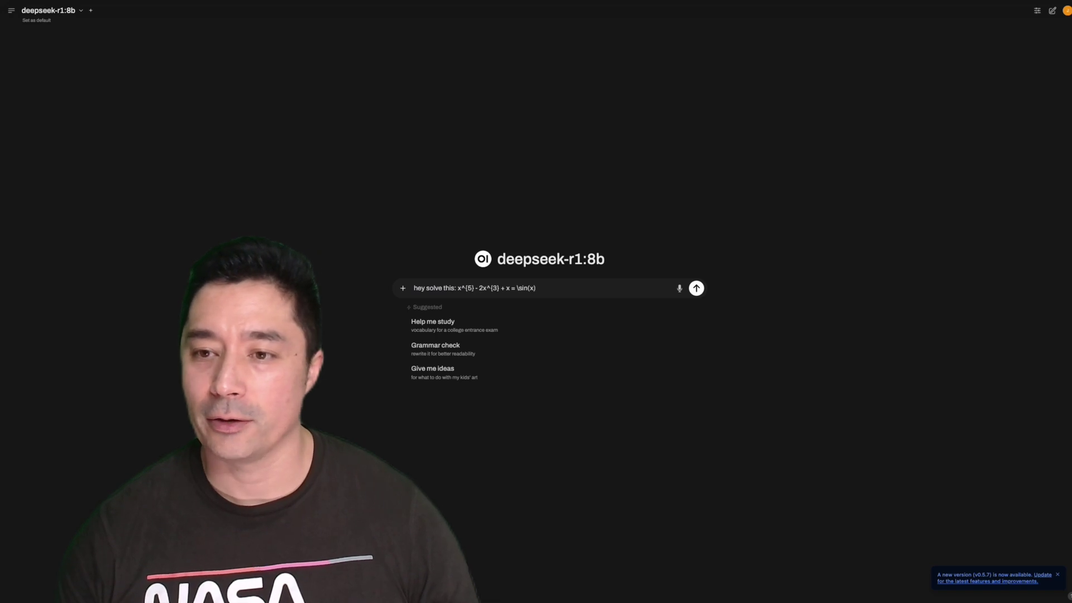
key(Return)
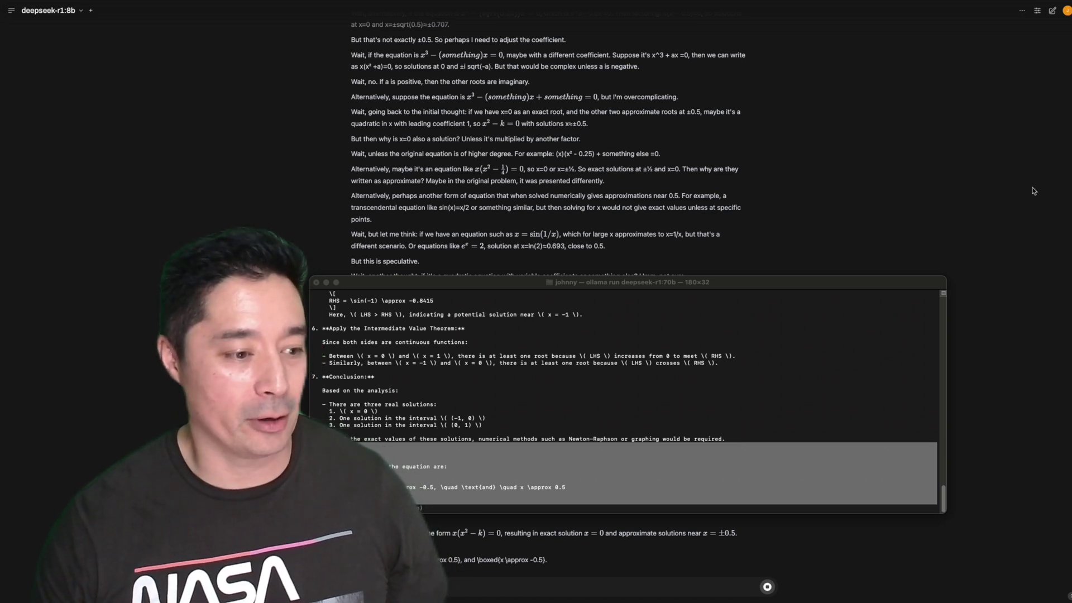
drag(771, 288, 758, 261)
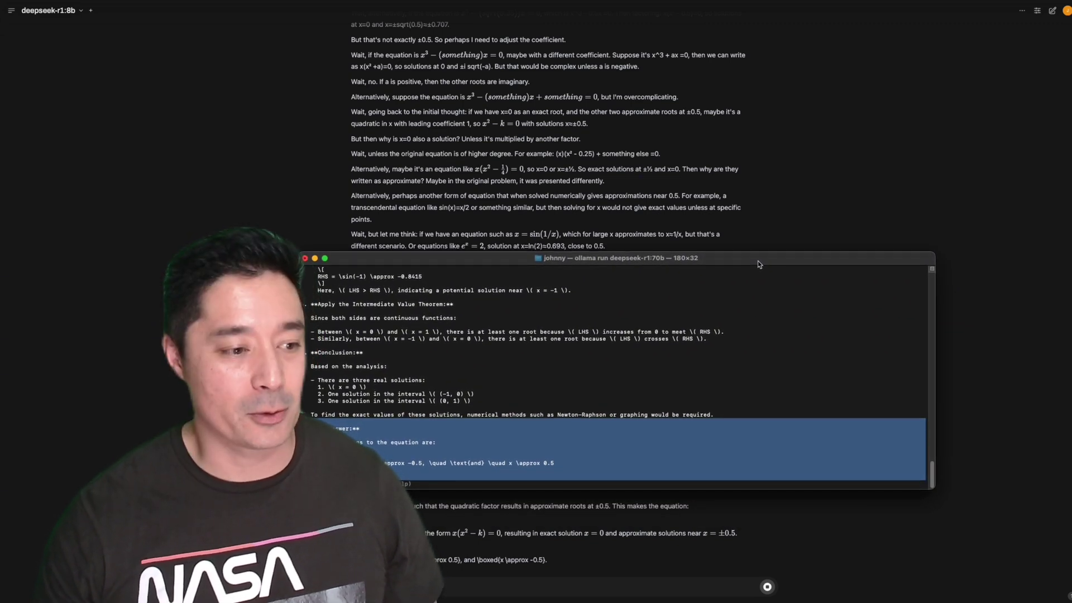
drag(760, 264, 776, 285)
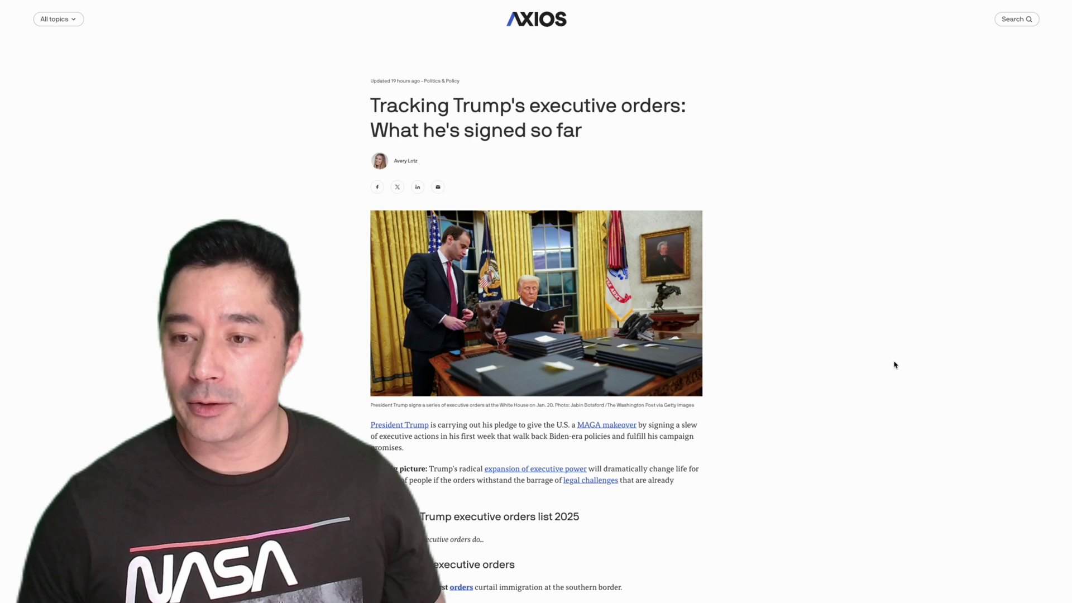
Step: Scroll the Axios article to the TikTok ban item, then open and cancel a print preview
scroll(940, 309, down, 15)
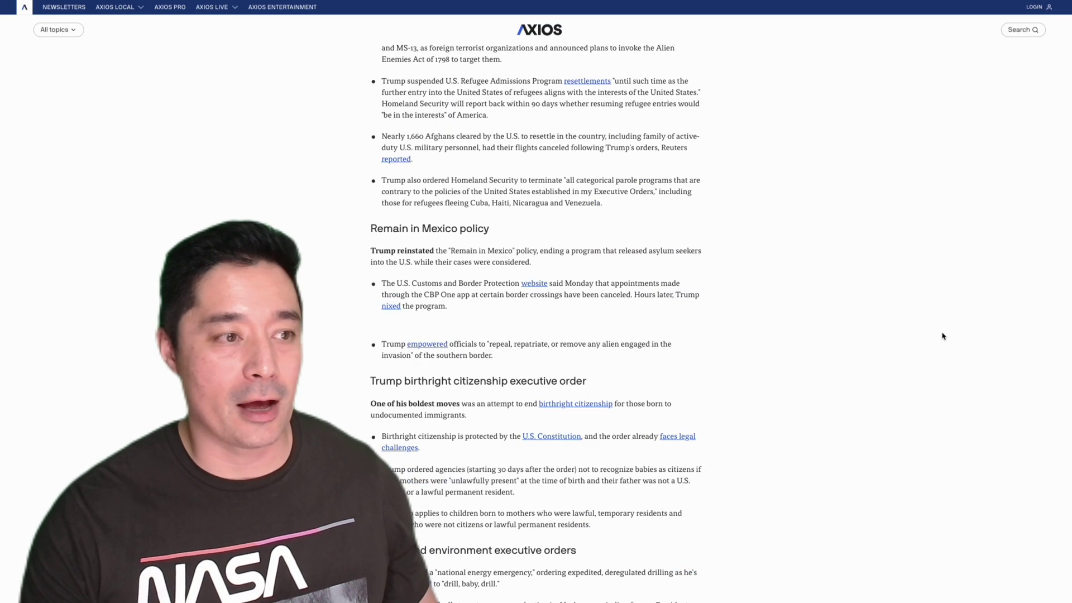
scroll(942, 334, down, 3)
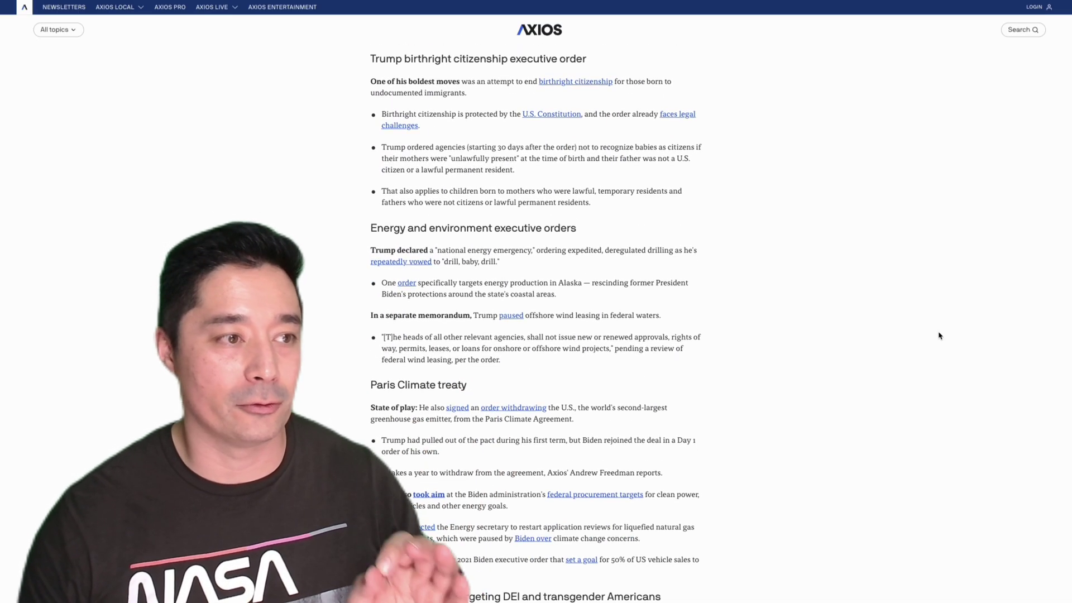
scroll(939, 336, down, 8)
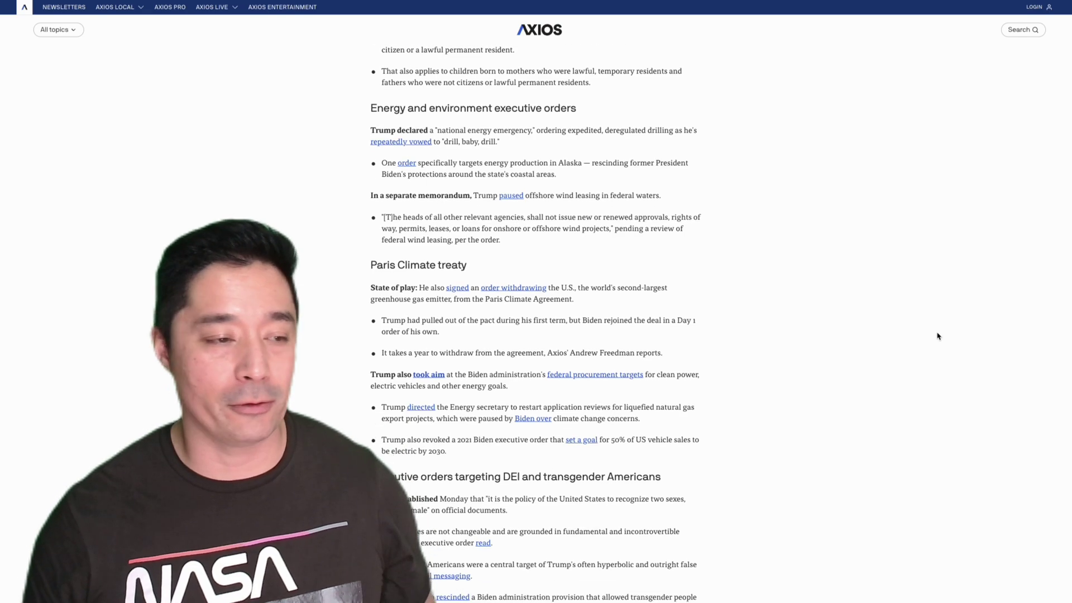
scroll(938, 336, down, 18)
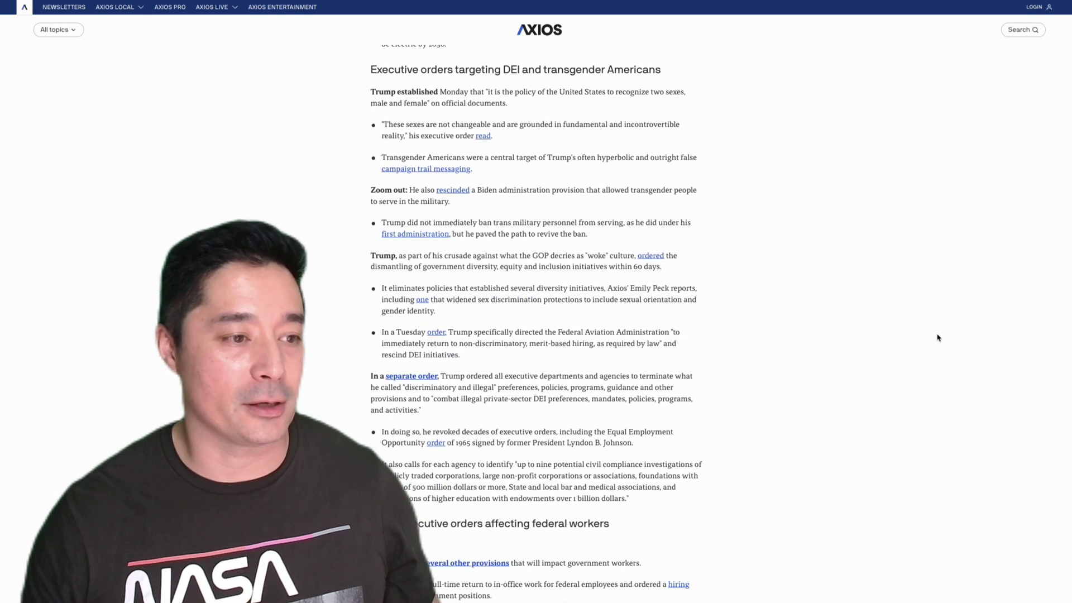
scroll(940, 343, down, 20)
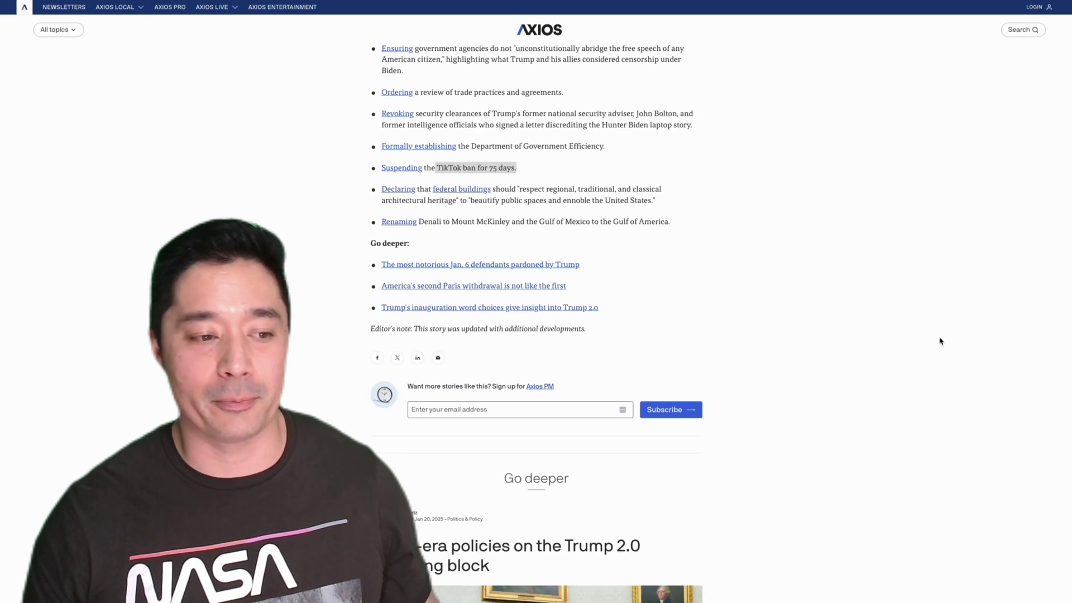
scroll(942, 340, up, 5)
key(ctrl+p)
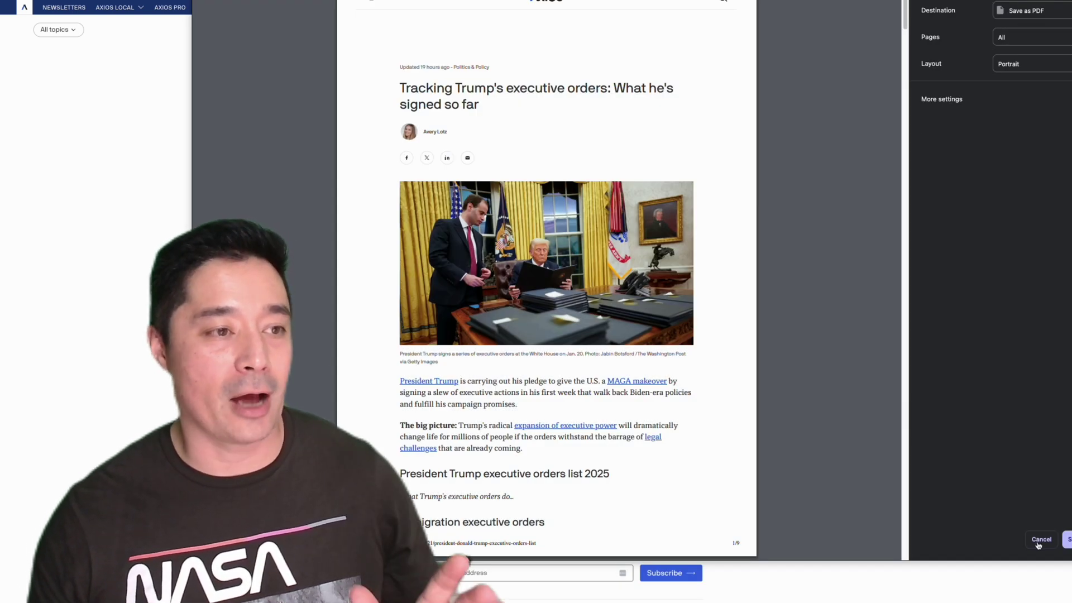
click(1039, 544)
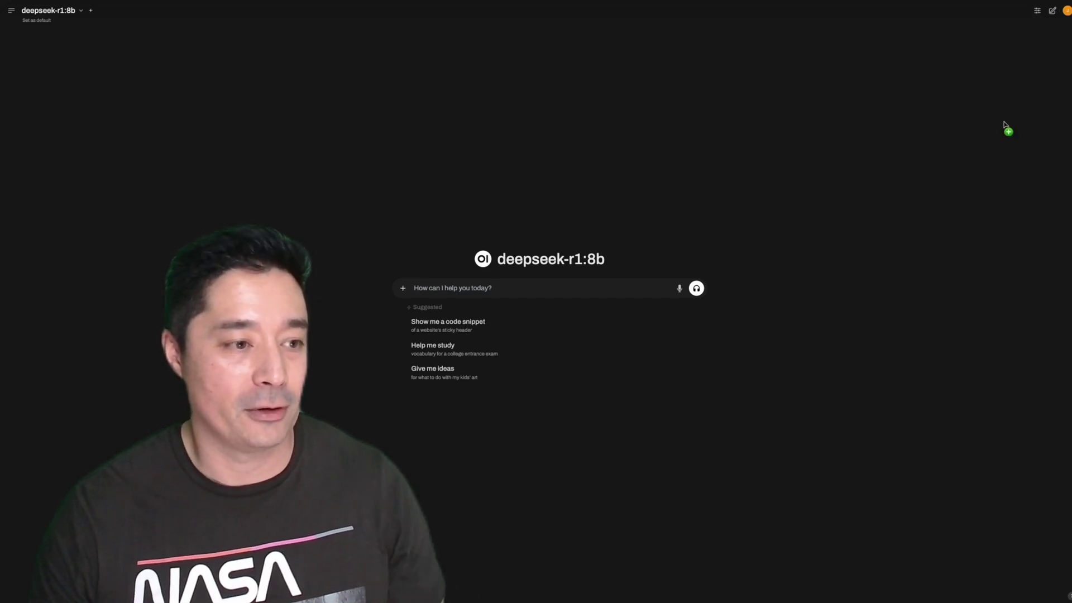
Step: Attach the Trump executive-orders PDF and send 'how many day was the tiktok ban extended by?'
drag(1004, 122, 581, 254)
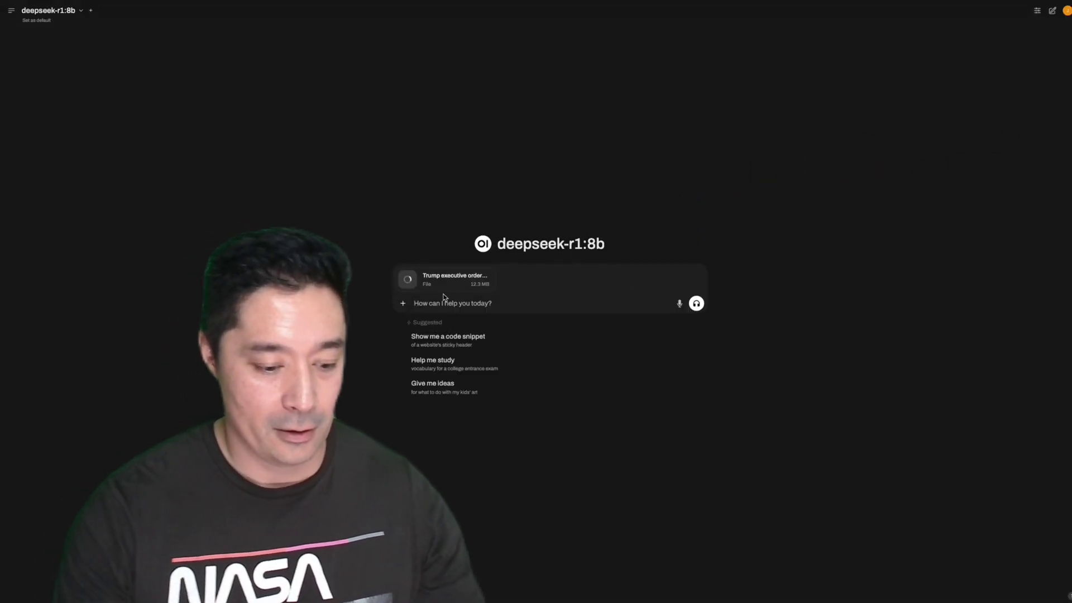
click(499, 303)
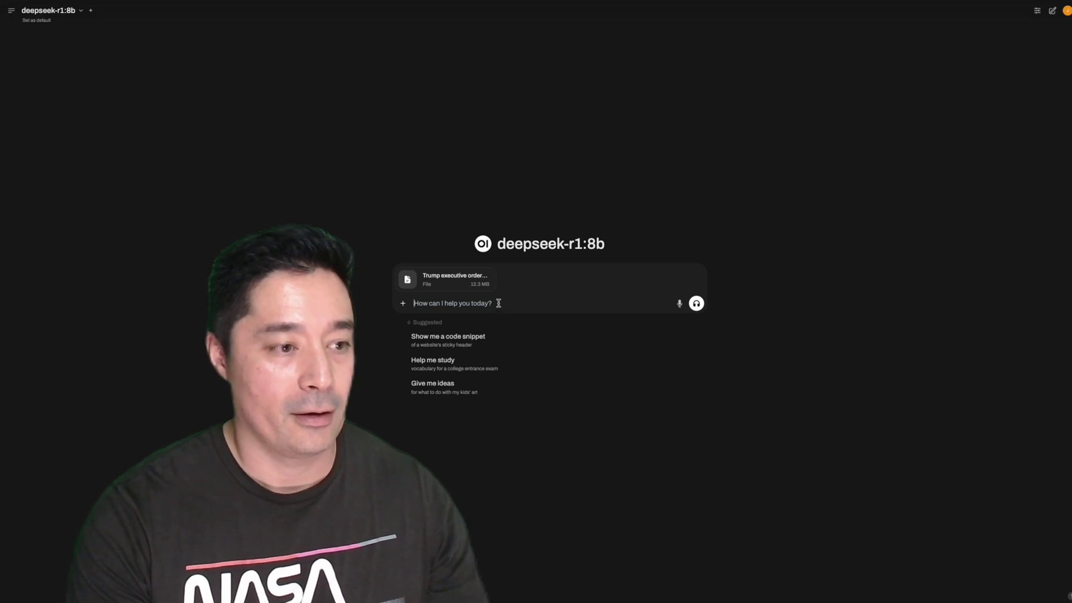
text(What)
key(BackSpace)
key(BackSpace)
key(BackSpace)
key(BackSpace)
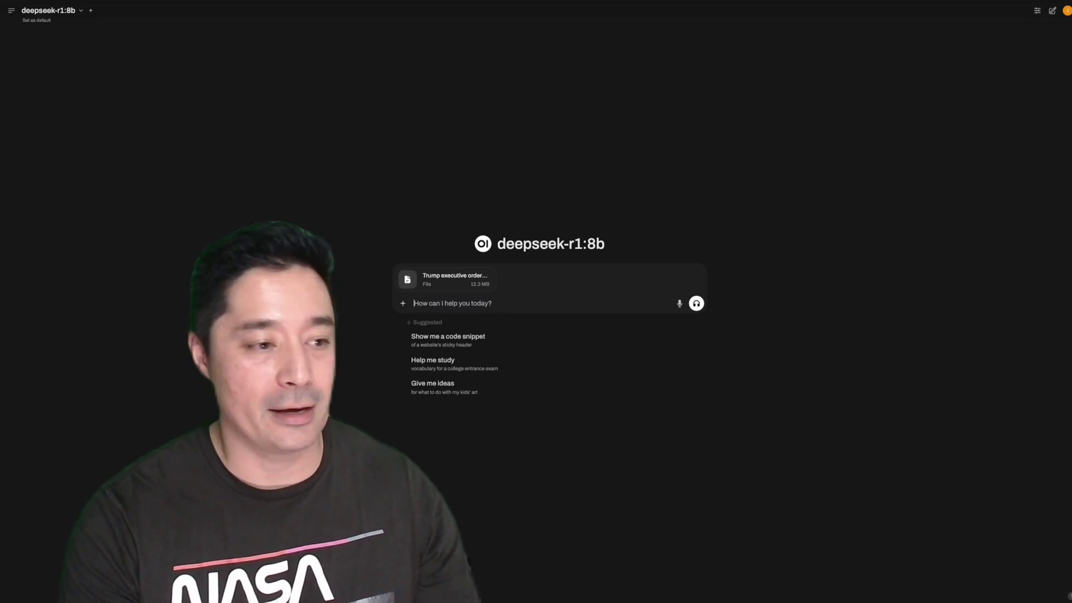
text(how)
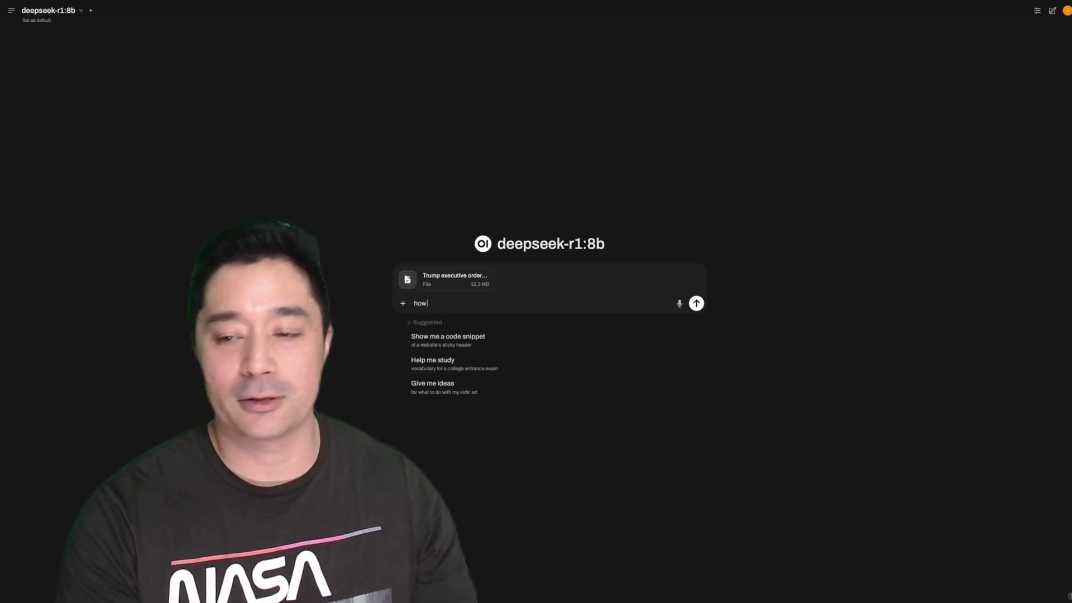
text( many day was the)
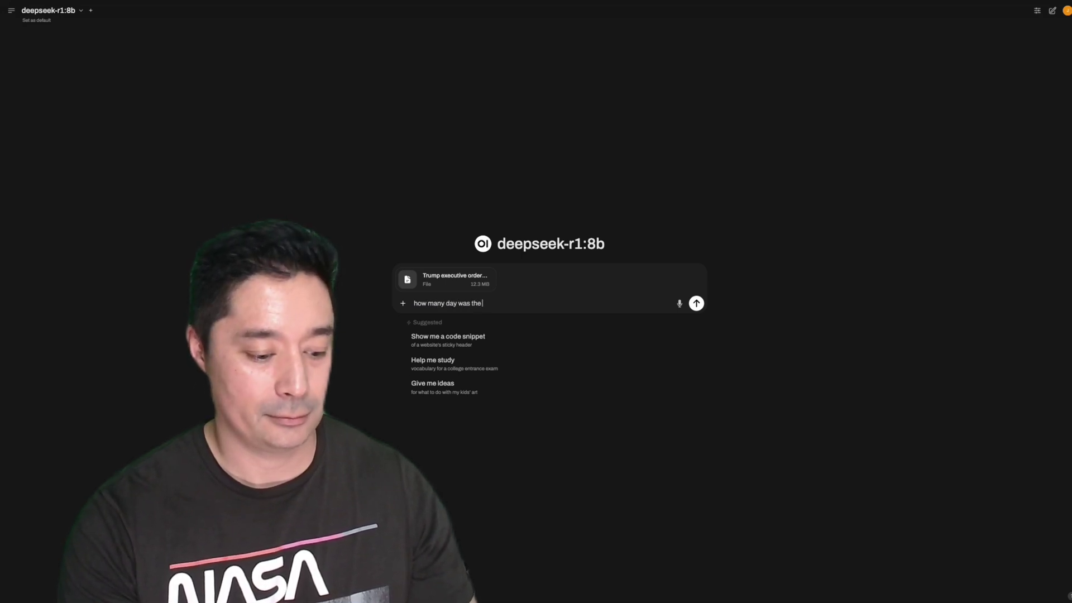
text(tiktok ban)
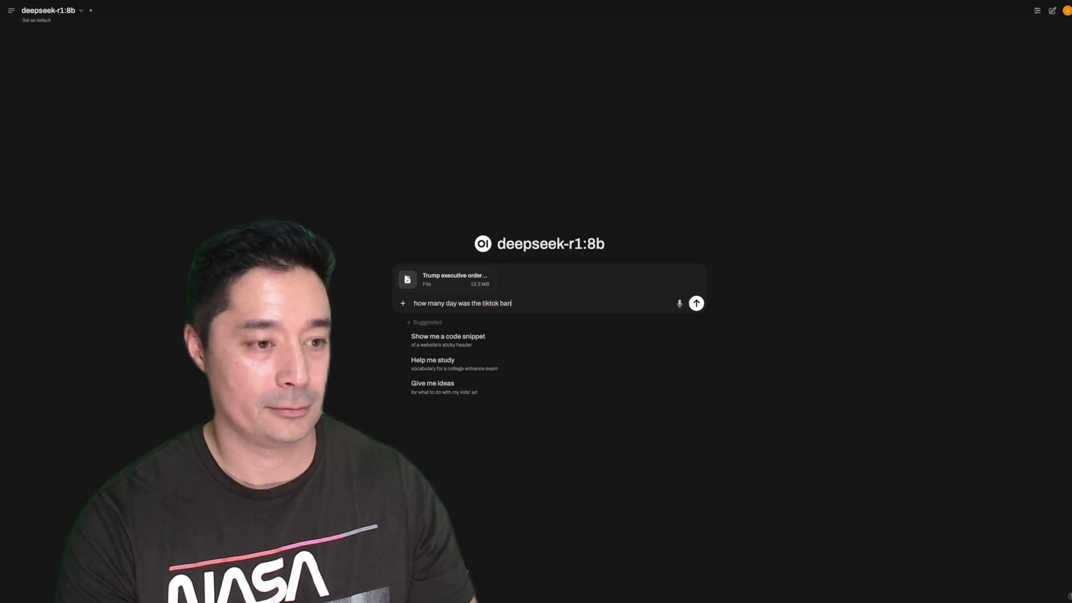
text( extended by?)
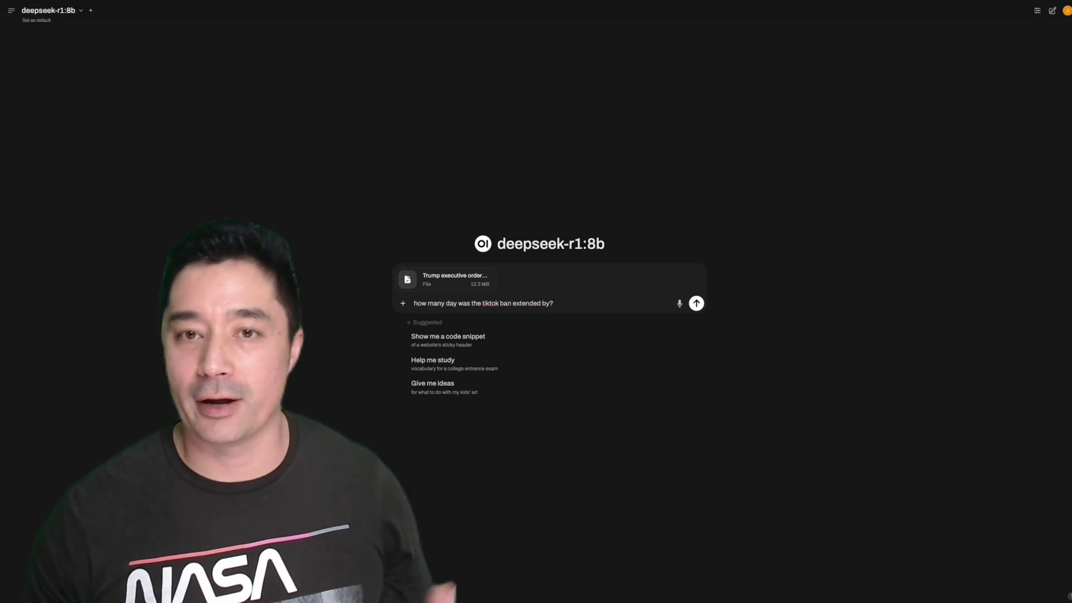
key(Return)
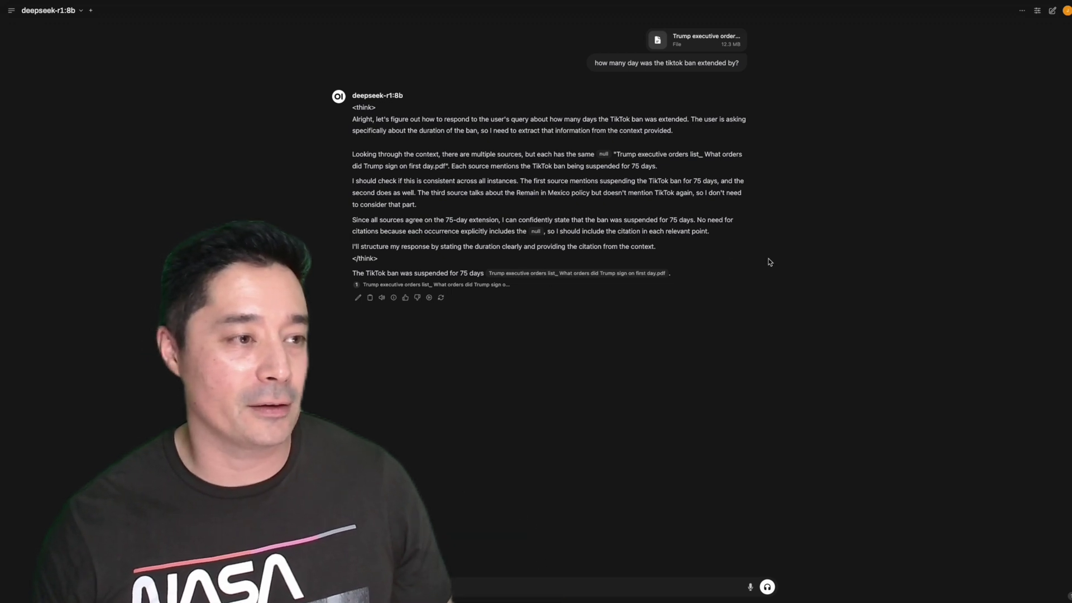
Step: Highlight the reasoning block, then the final answer saying the TikTok ban was suspended 75 days
drag(391, 258, 350, 104)
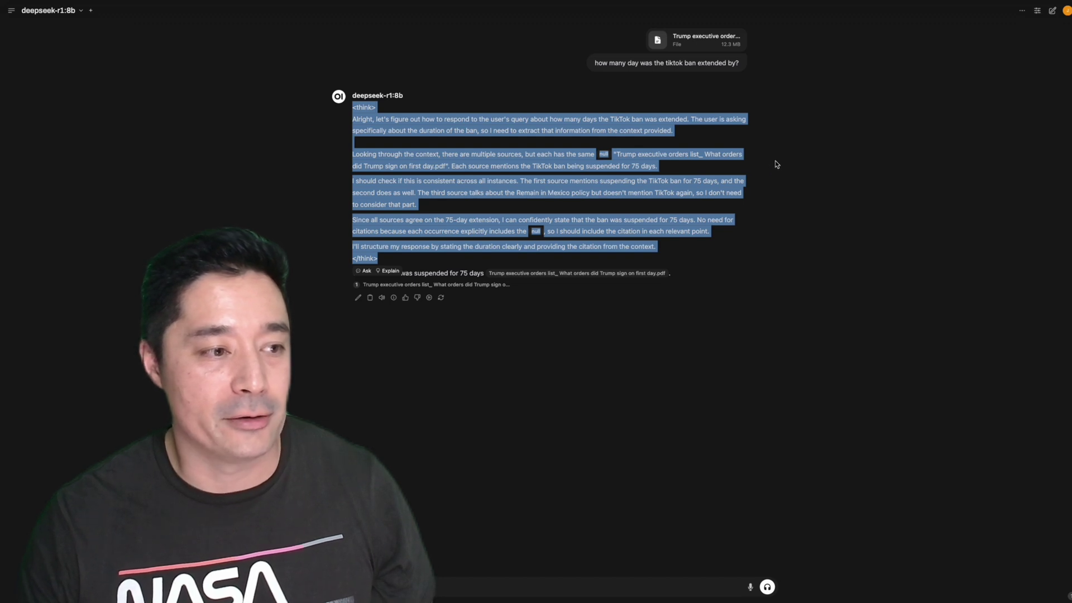
click(456, 258)
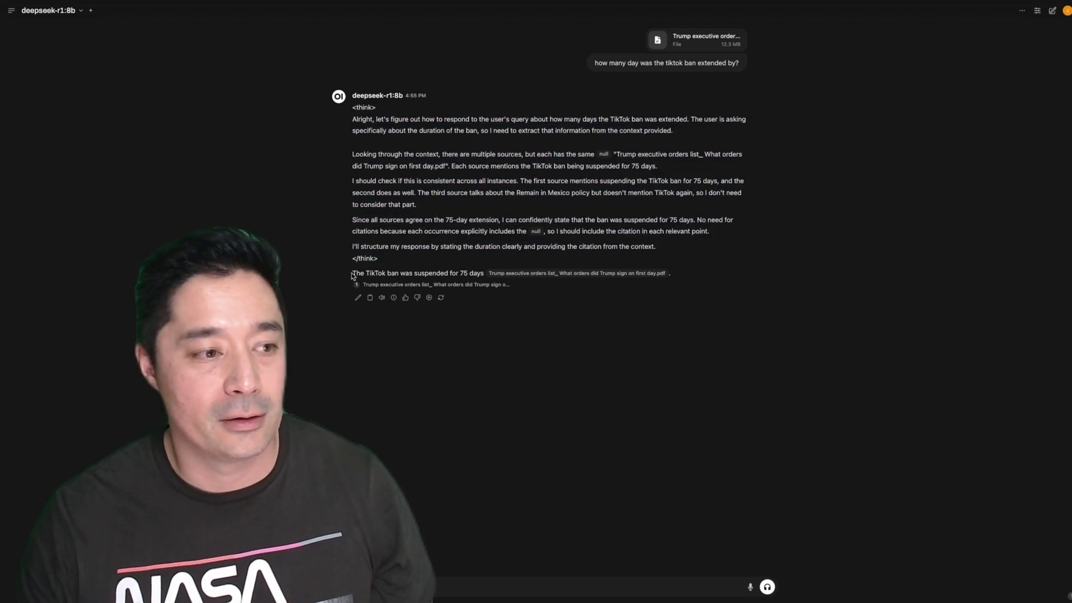
drag(352, 275, 485, 276)
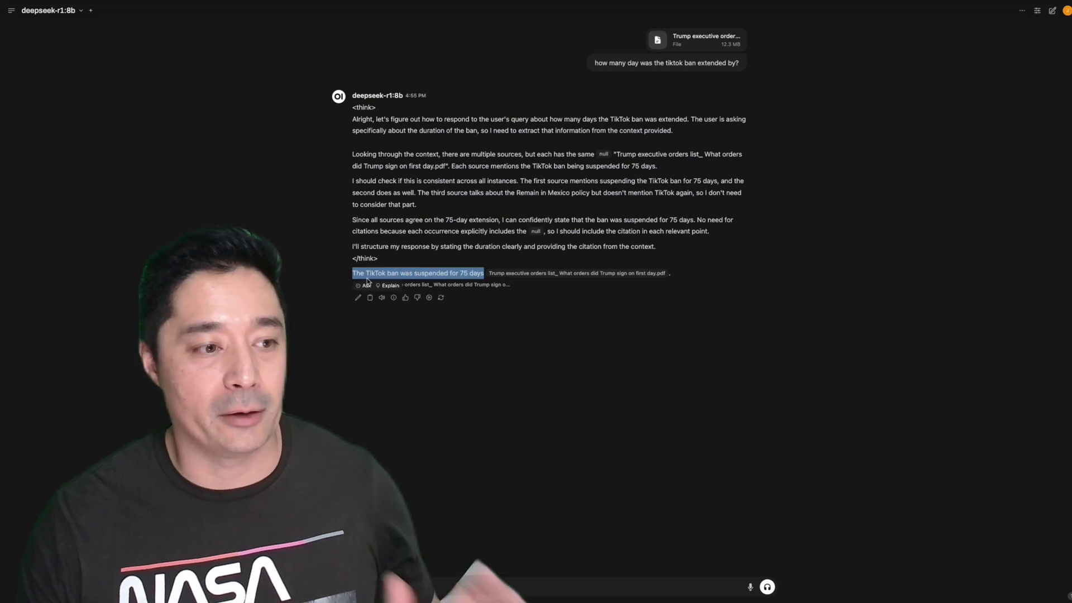